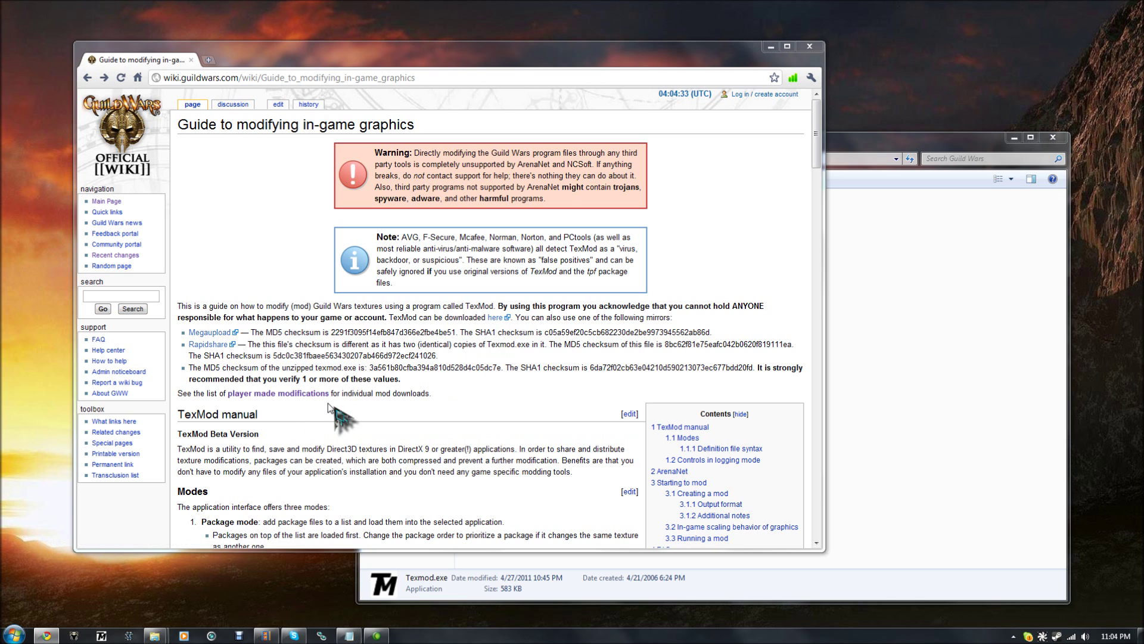
Open the player made modifications list, go to UI enhancements, and bring up the Cartography Made Easy entry
{"action": "left_click", "coordinate": [275, 394]}
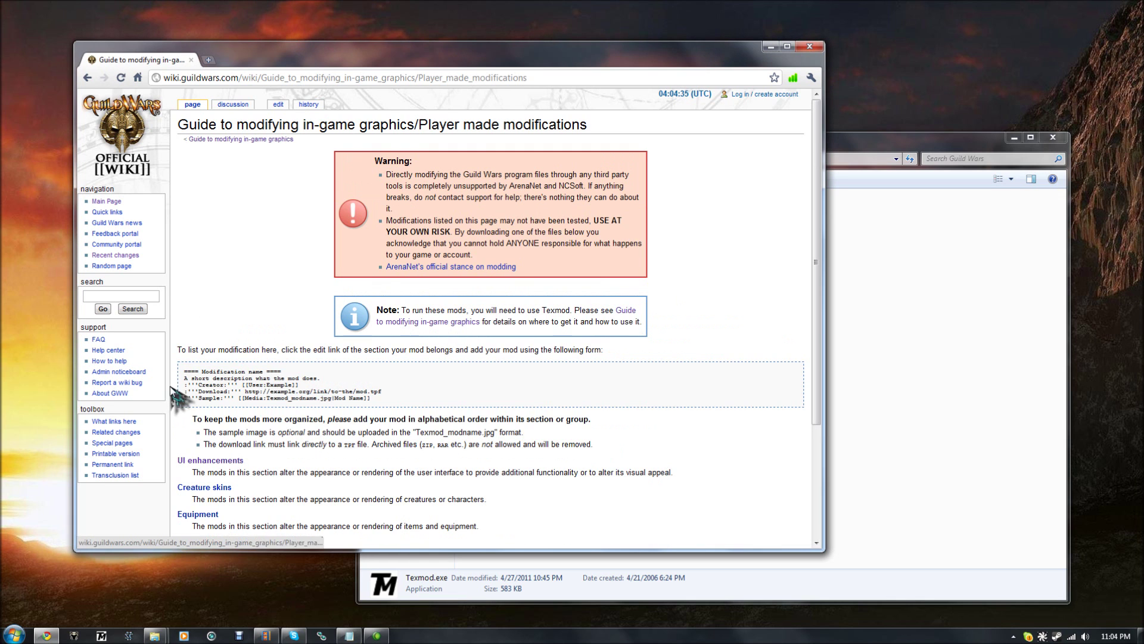
{"action": "scroll", "coordinate": [322, 390], "scroll_direction": "down", "scroll_amount": 1}
{"action": "scroll", "coordinate": [316, 390], "scroll_direction": "down", "scroll_amount": 1}
{"action": "left_click", "coordinate": [205, 332]}
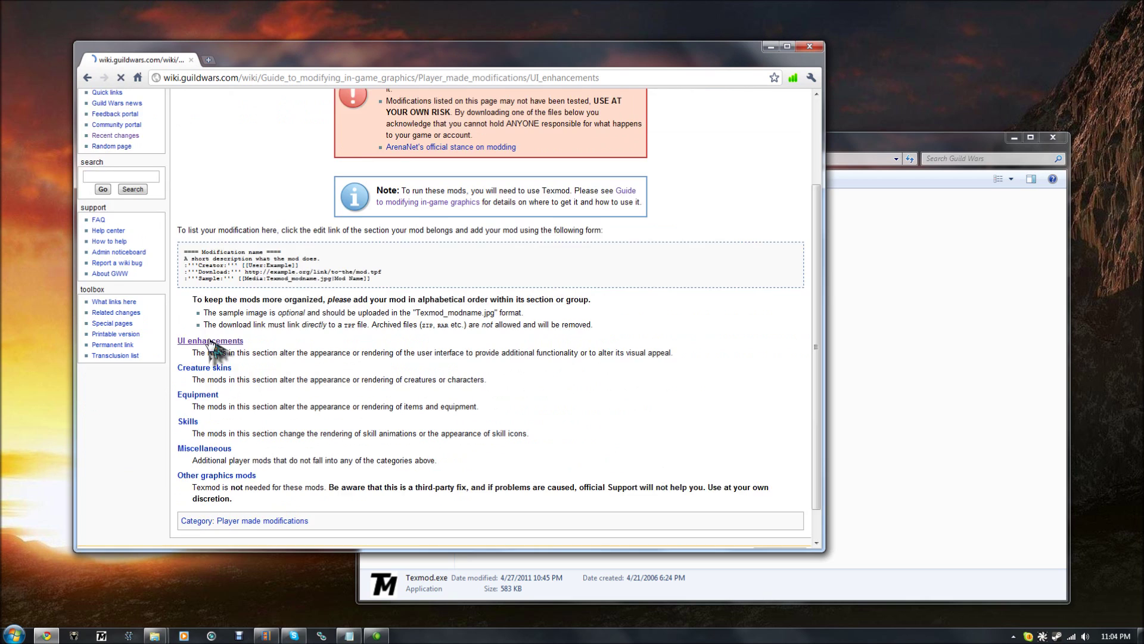
{"action": "scroll", "coordinate": [296, 352], "scroll_direction": "down", "scroll_amount": 5}
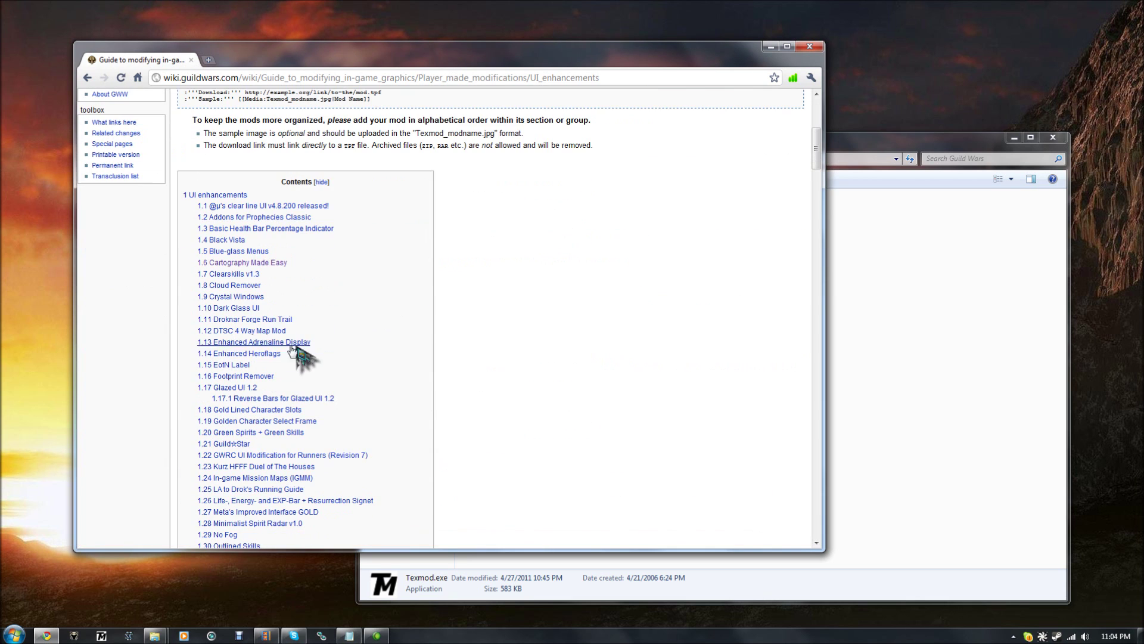
{"action": "left_click", "coordinate": [238, 262]}
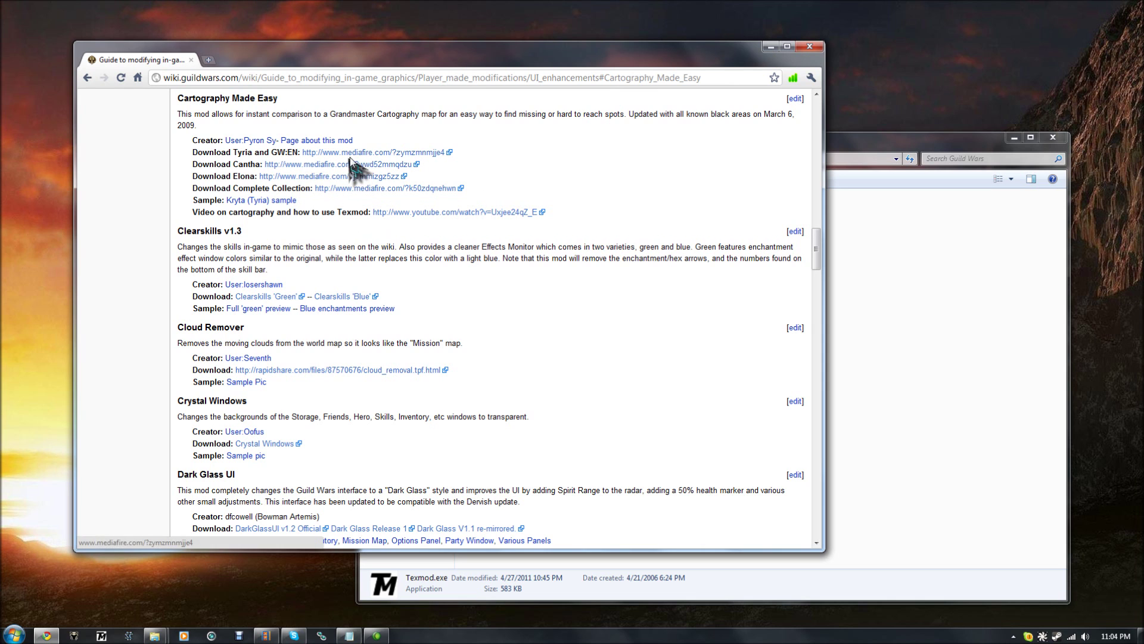
Launch TexMod and choose Gw.exe from the Guild Wars folder as its target application
{"action": "left_click", "coordinate": [861, 143]}
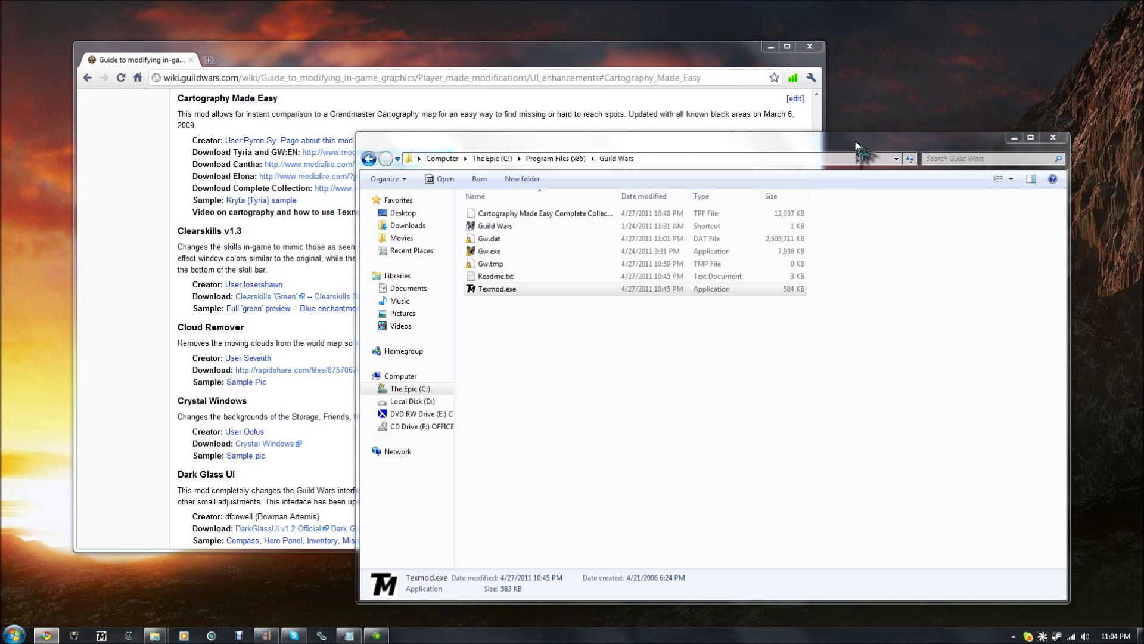
{"action": "left_click", "coordinate": [531, 313]}
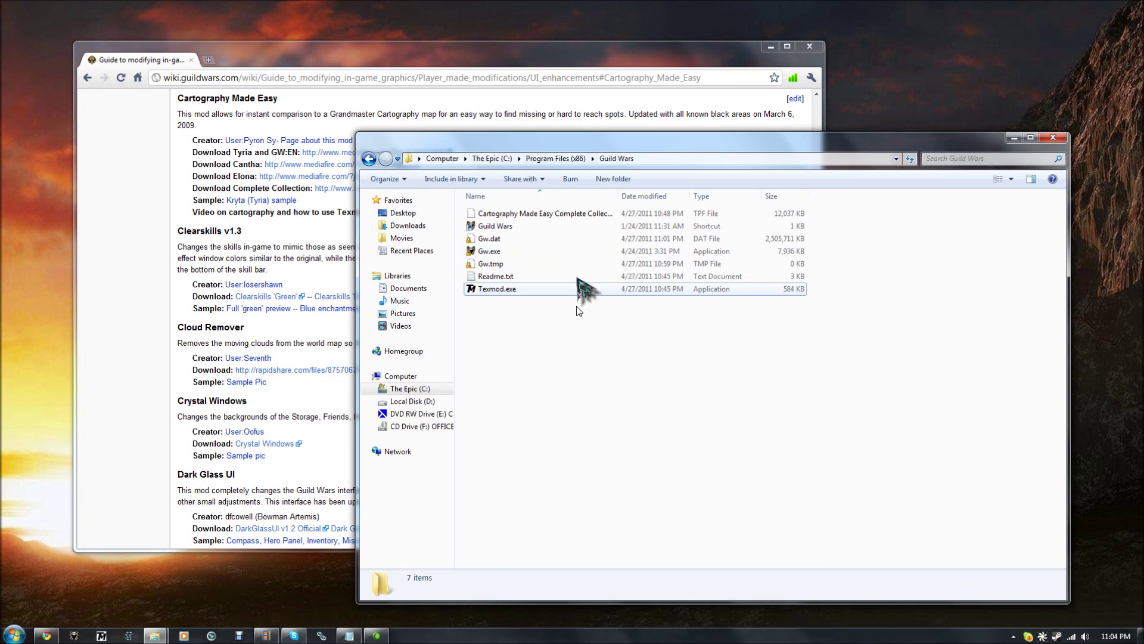
{"action": "left_click", "coordinate": [101, 636]}
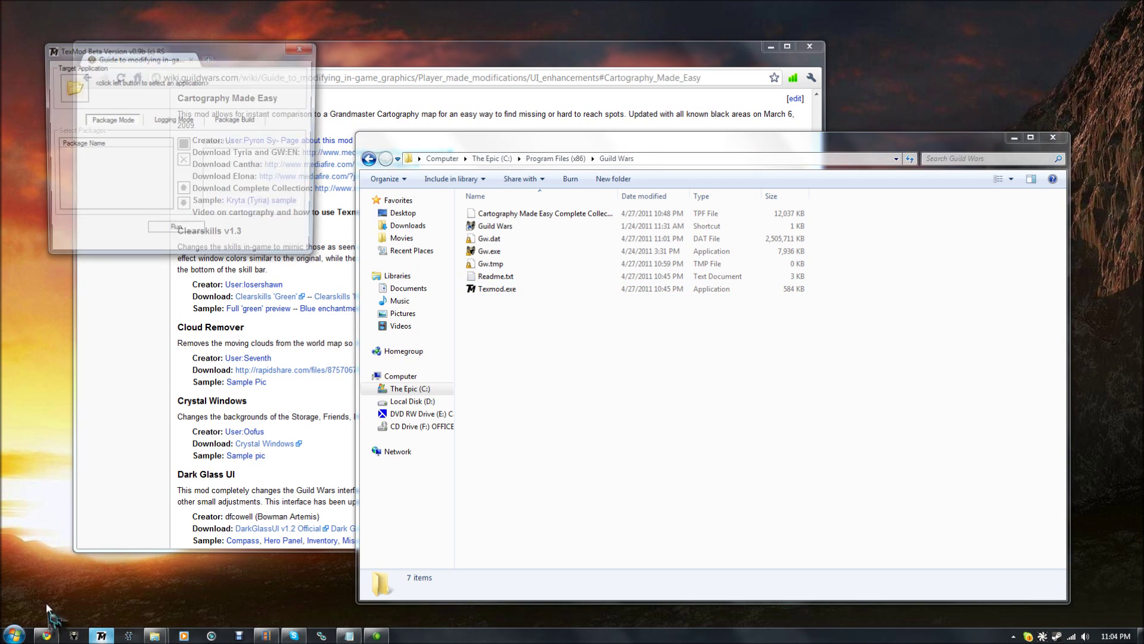
{"action": "left_click", "coordinate": [74, 94]}
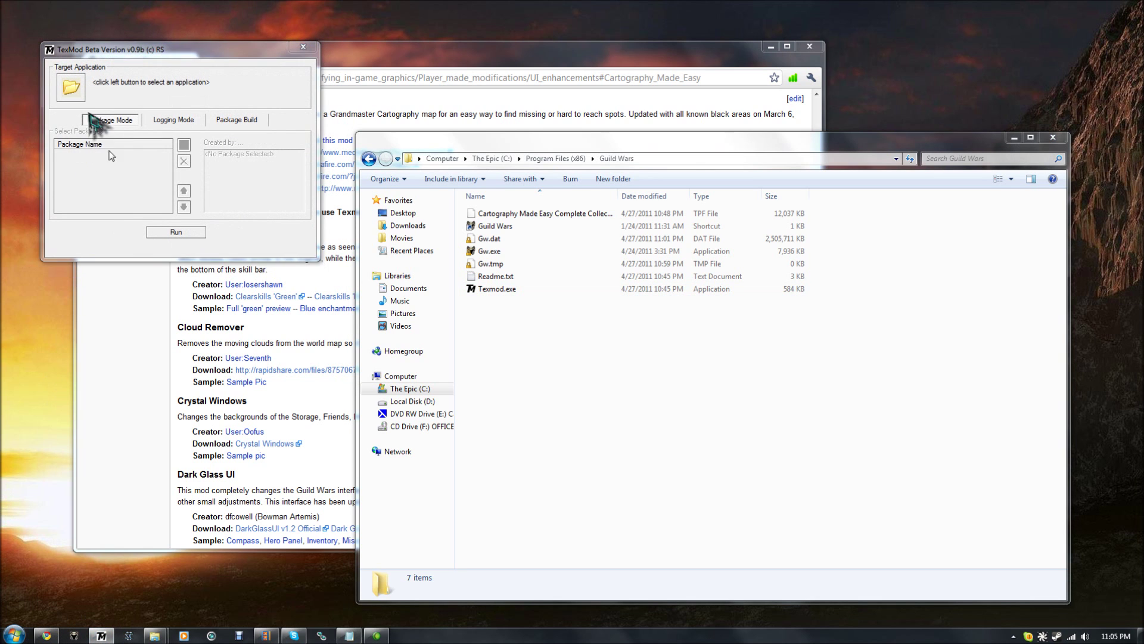
{"action": "left_click", "coordinate": [132, 130]}
{"action": "double_click", "coordinate": [130, 128]}
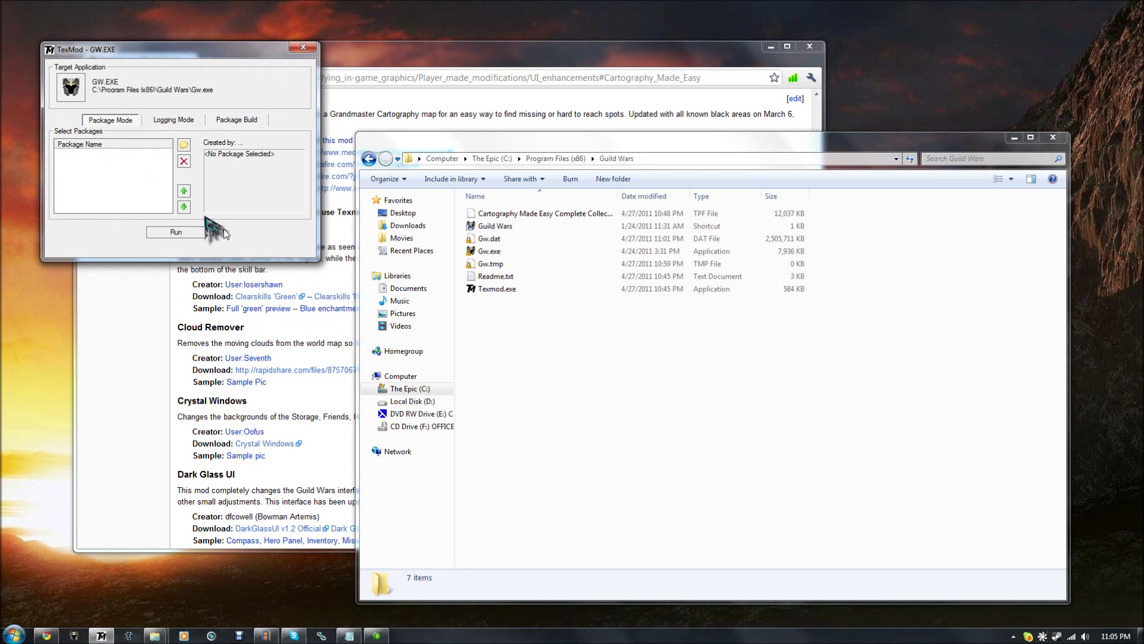
Add the recent package Cartography Made Easy Complete Collection.tpf to TexMod's package list and select it
{"action": "left_click", "coordinate": [184, 145]}
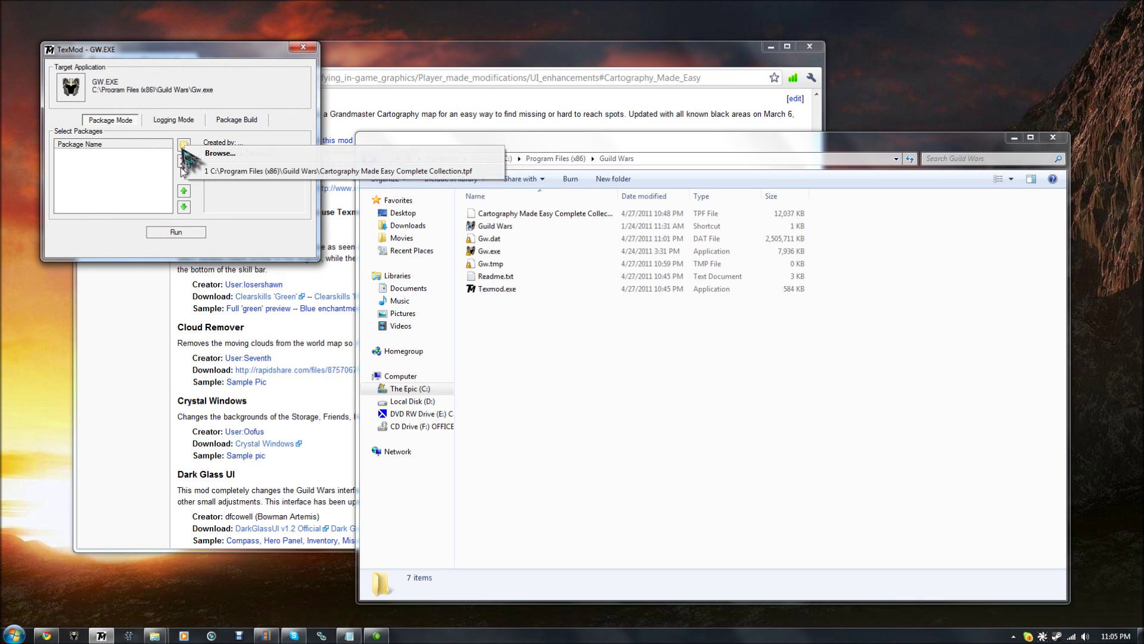
{"action": "left_click", "coordinate": [251, 171]}
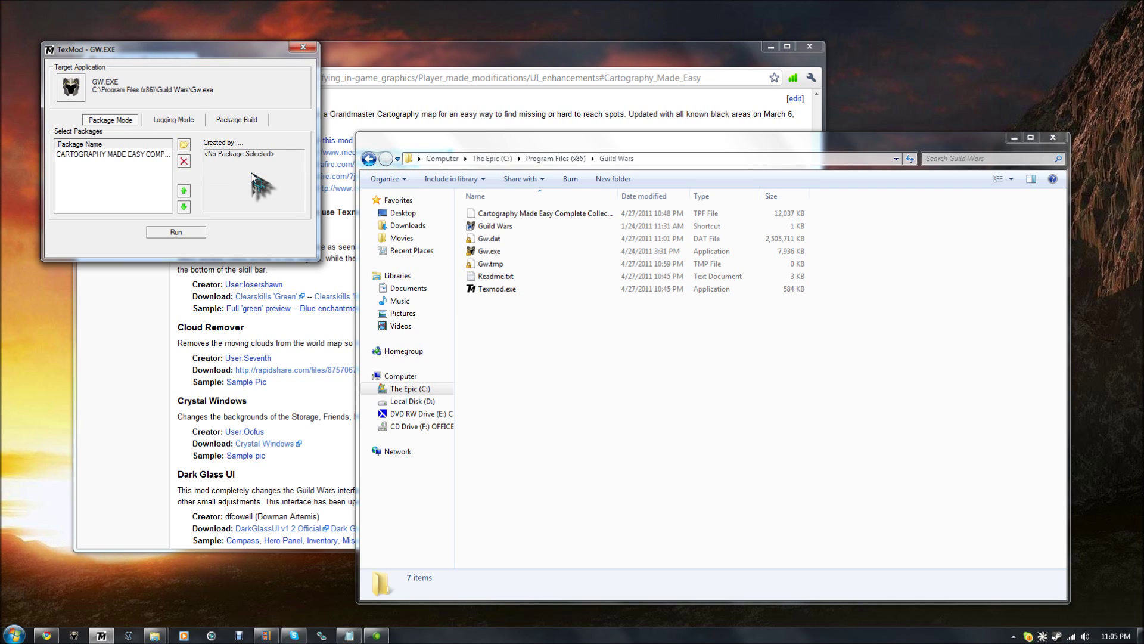
{"action": "left_click", "coordinate": [143, 154]}
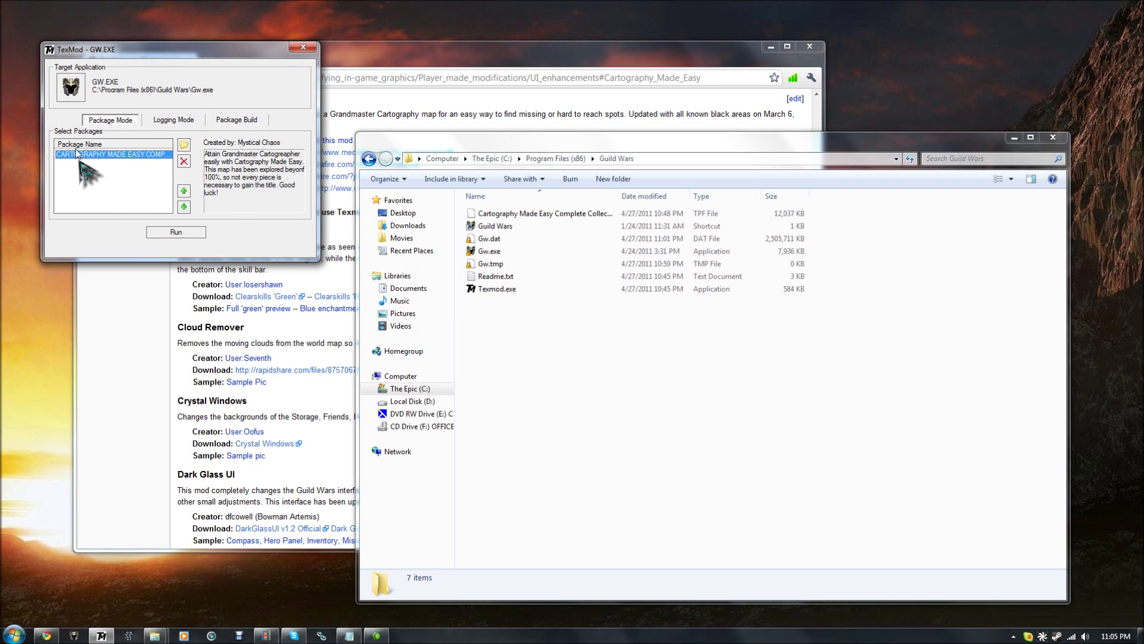
{"action": "left_click", "coordinate": [184, 145]}
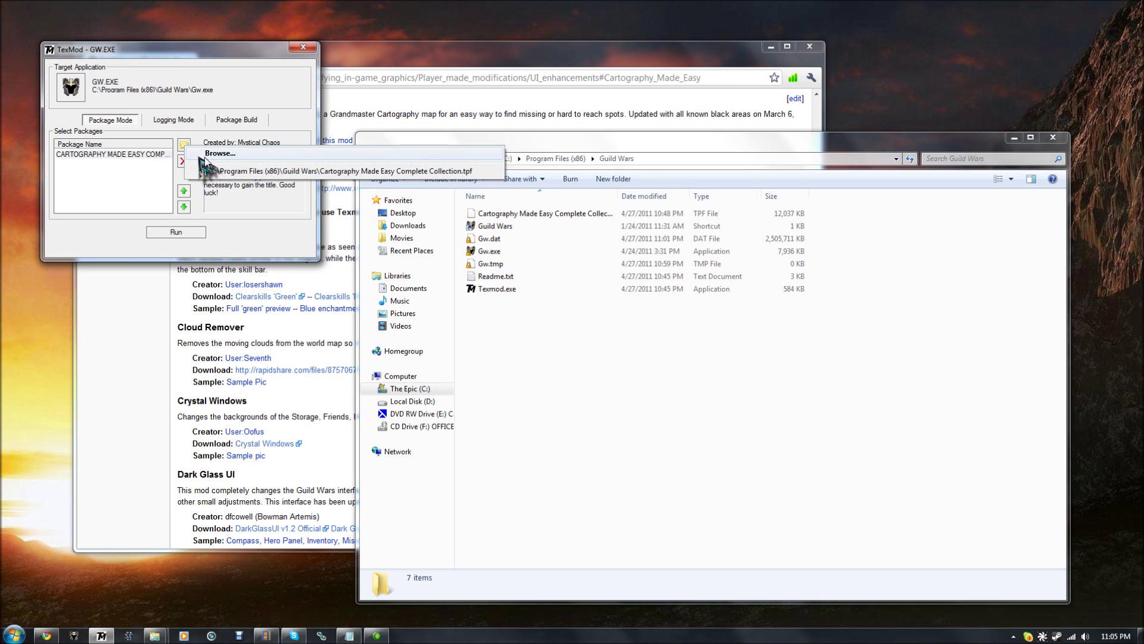
{"action": "left_click", "coordinate": [226, 163]}
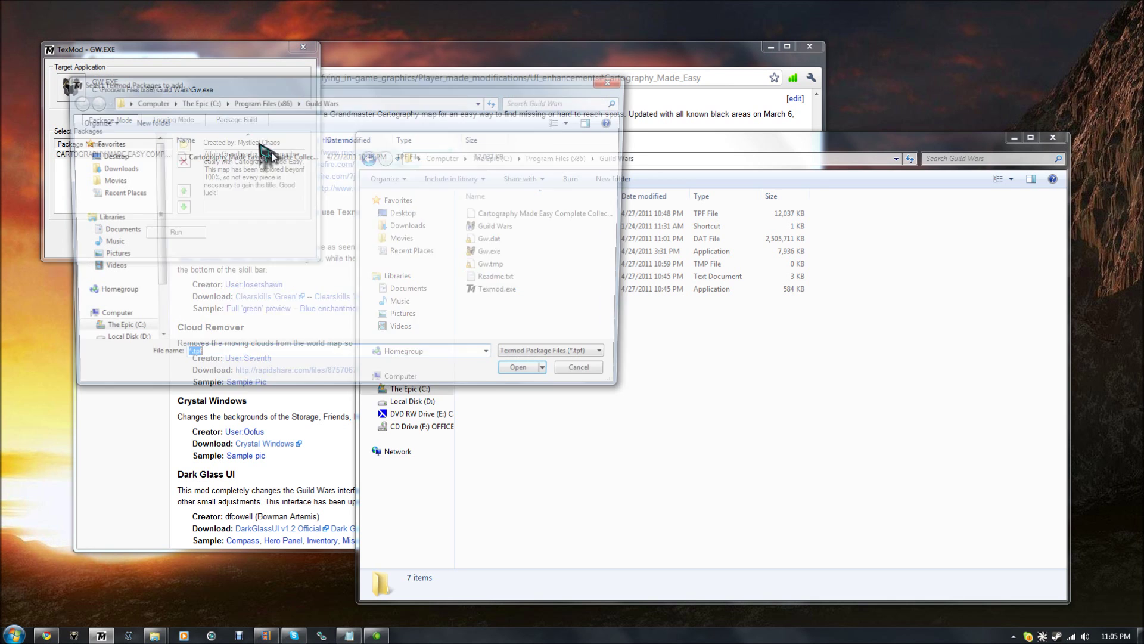
{"action": "left_click", "coordinate": [273, 156]}
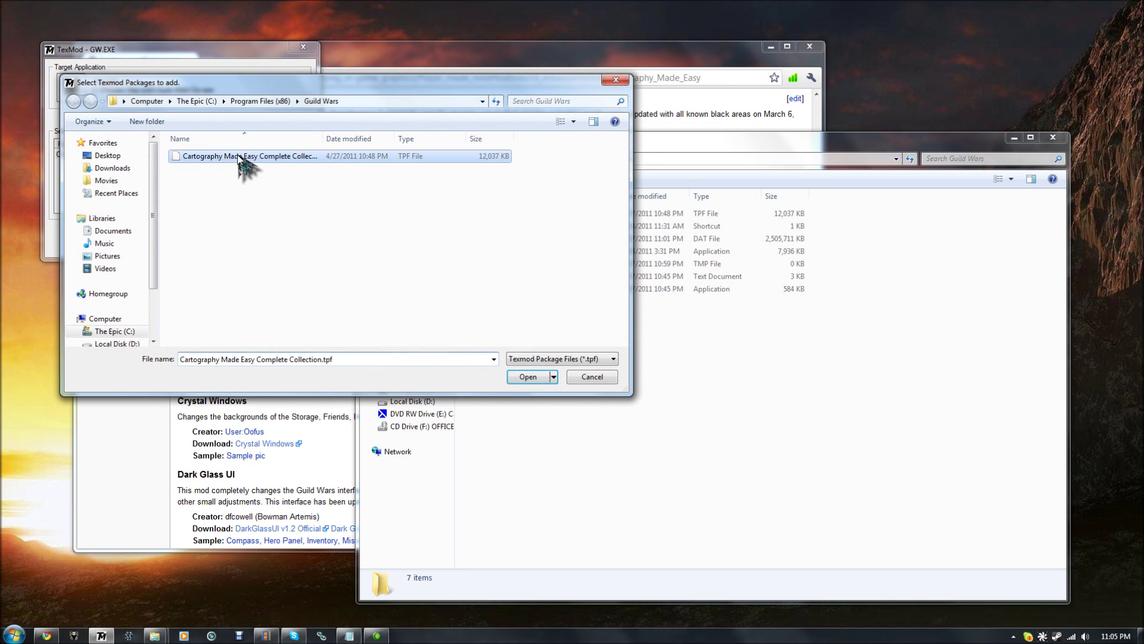
{"action": "left_click", "coordinate": [592, 376]}
Run Guild Wars through TexMod, log in to the account, and enter the game with the Warrior/Elementalist character
{"action": "left_click", "coordinate": [176, 232]}
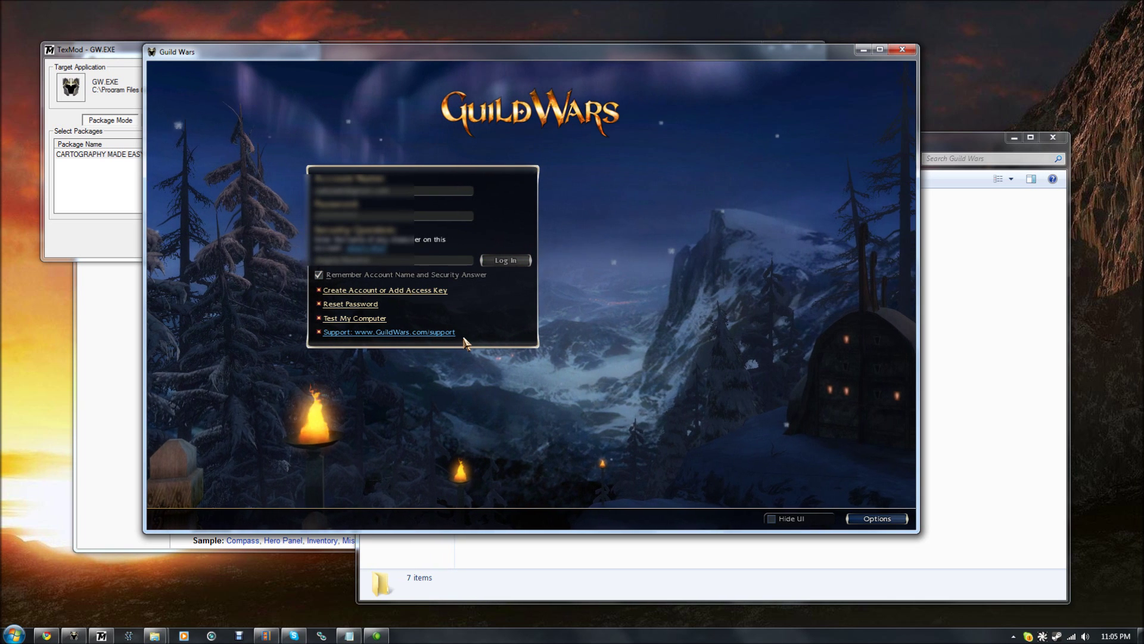
{"action": "key", "text": "Return"}
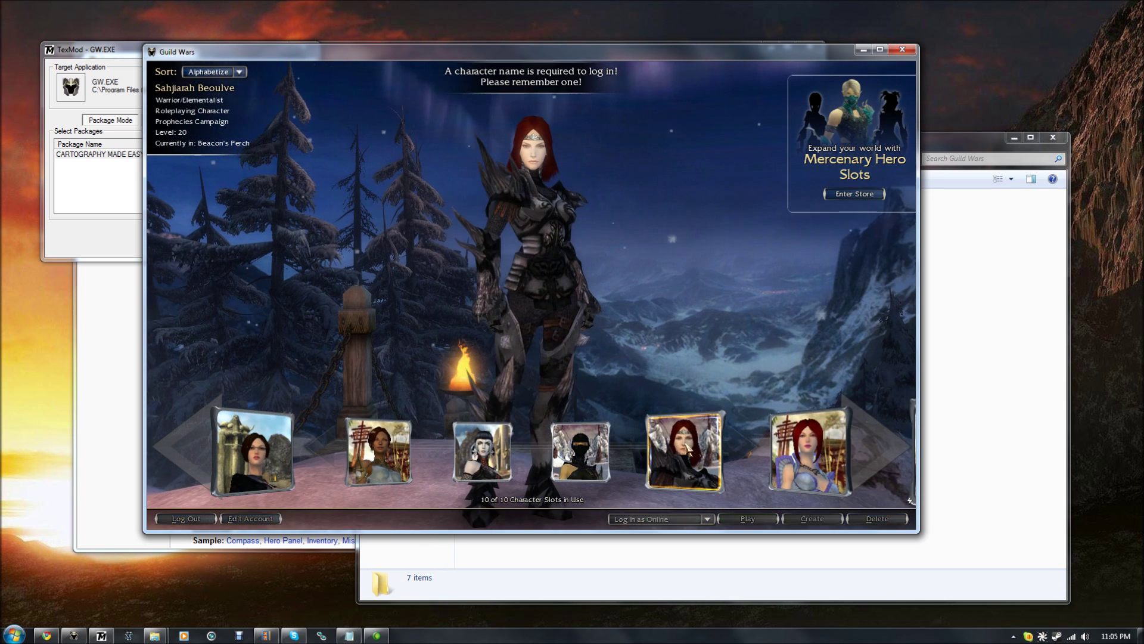
{"action": "double_click", "coordinate": [686, 447]}
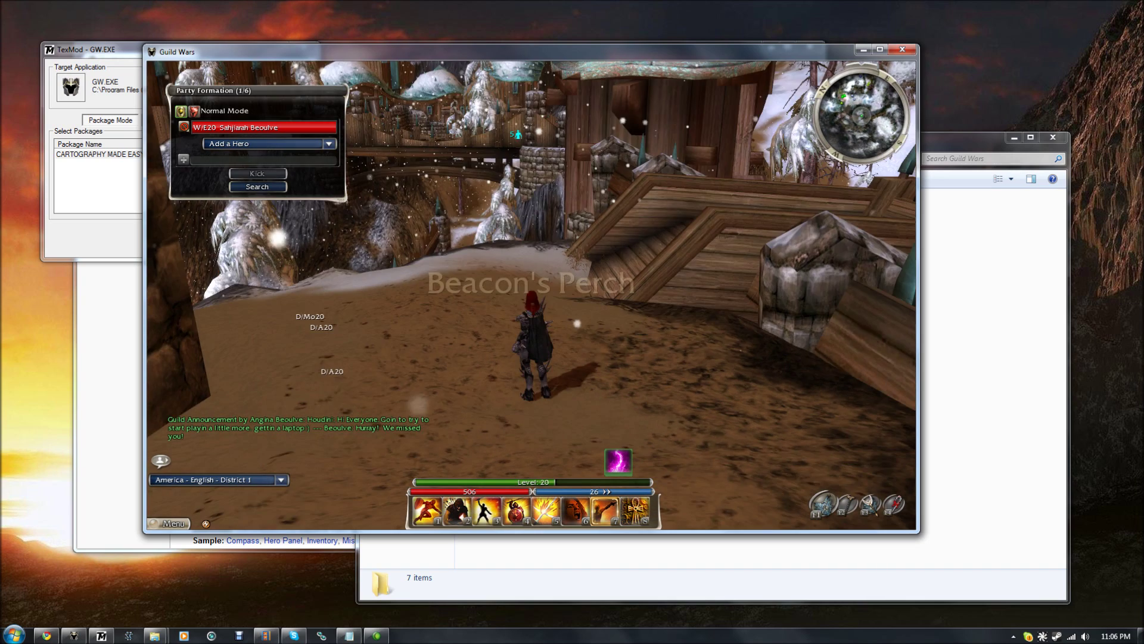
Turn the character around in Beacon's Perch, display the Mission Map, and place it below the compass
{"action": "key", "text": "a"}
{"action": "key", "text": "d"}
{"action": "key", "text": "w"}
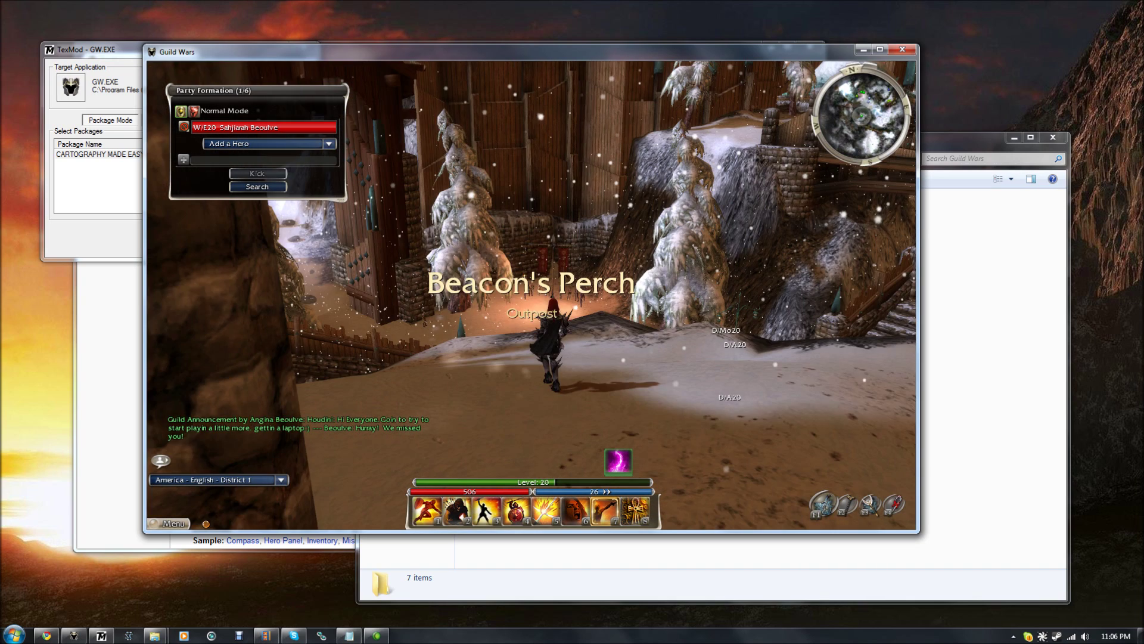
{"action": "key", "text": "u"}
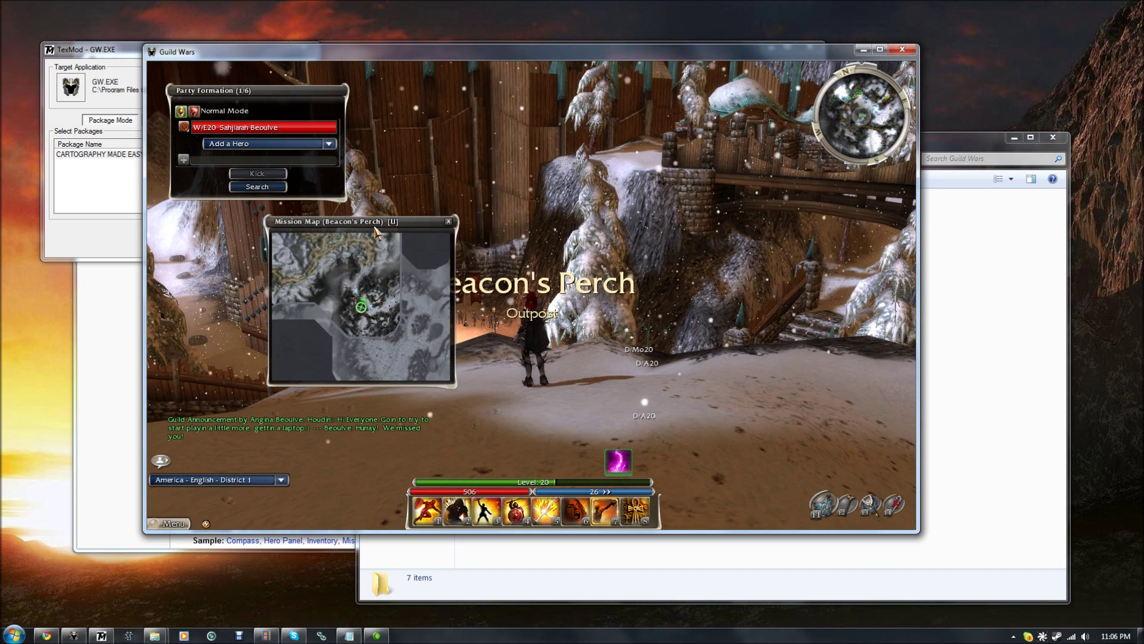
{"action": "left_click_drag", "start_coordinate": [403, 239], "coordinate": [846, 306]}
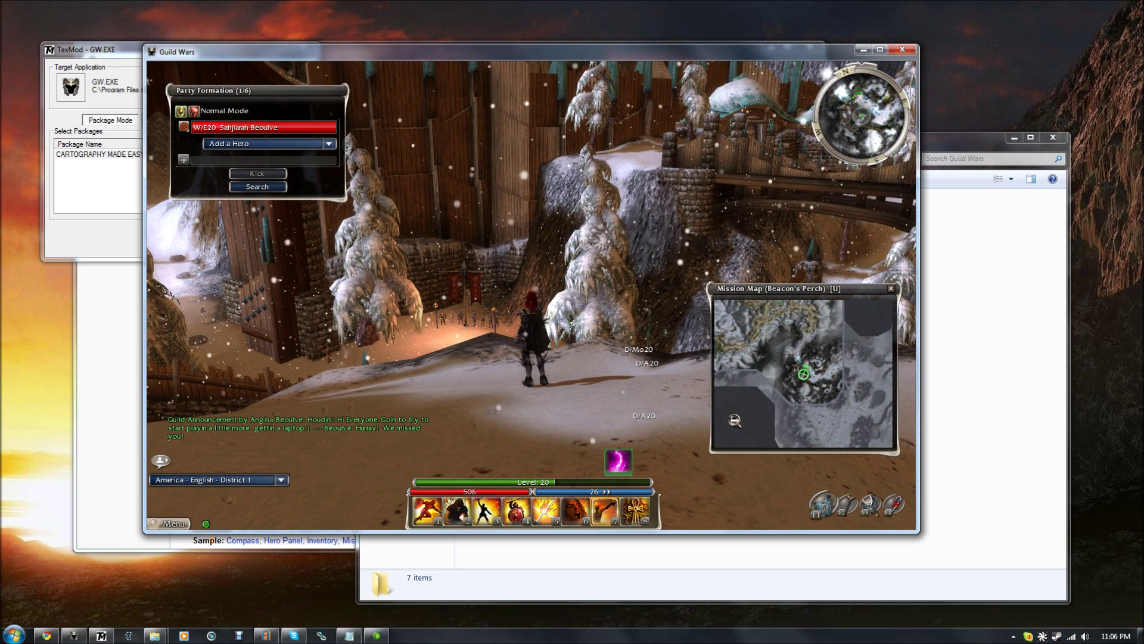
Open the world map and examine the modded terrain from Beacon's Perch to Kryta around Lion's Arch
{"action": "key", "text": "m"}
{"action": "left_click_drag", "start_coordinate": [553, 424], "coordinate": [518, 239]}
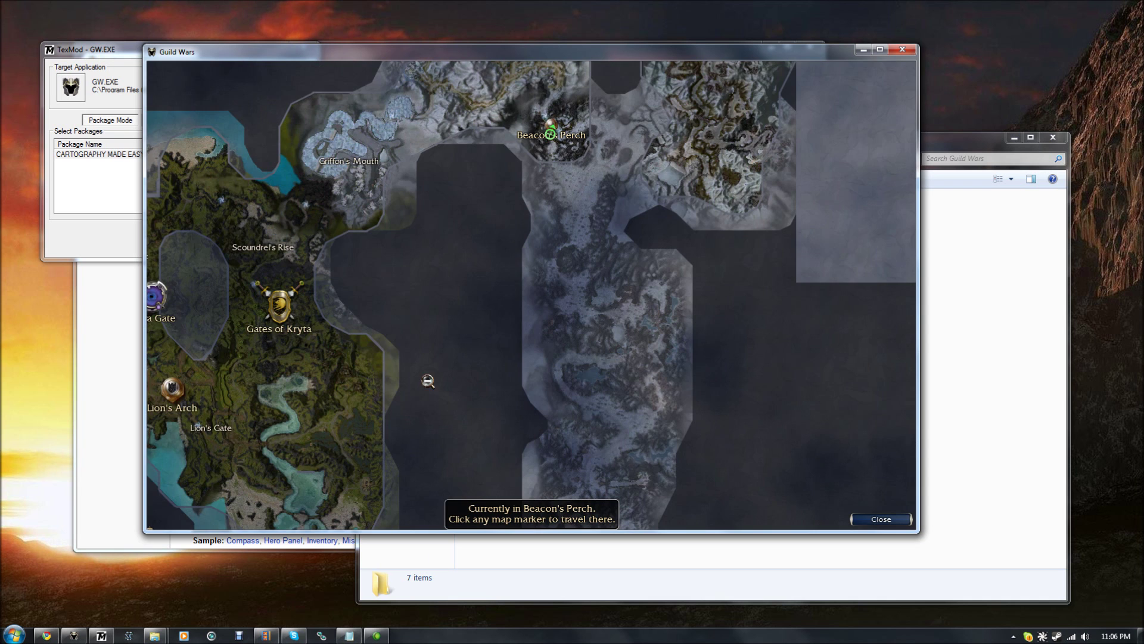
{"action": "left_click_drag", "start_coordinate": [460, 355], "coordinate": [403, 130]}
{"action": "left_click_drag", "start_coordinate": [209, 468], "coordinate": [513, 393]}
{"action": "left_click_drag", "start_coordinate": [587, 256], "coordinate": [278, 405]}
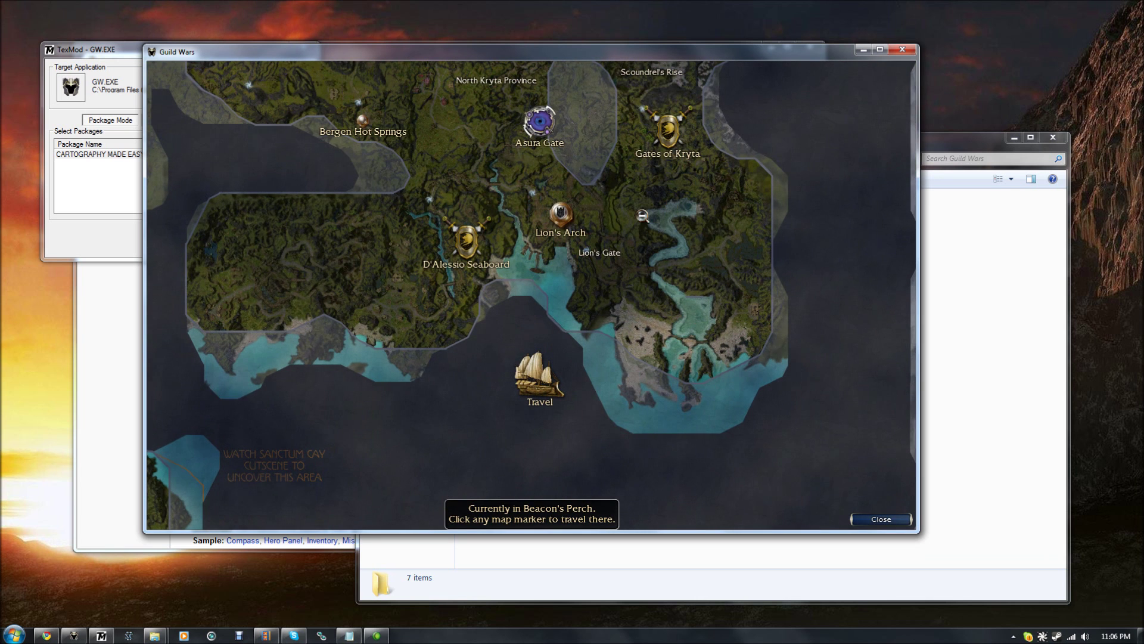
{"action": "left_click_drag", "start_coordinate": [641, 215], "coordinate": [599, 370]}
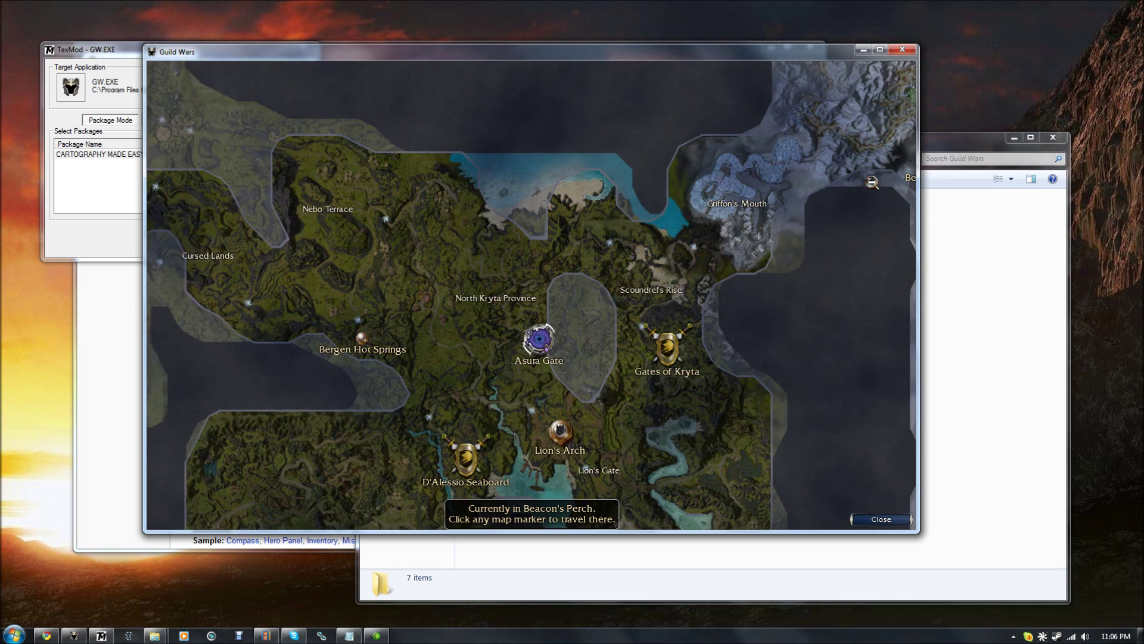
Examine the modded world map from Beacon's Perch southward to Droknar's Forge and Ice Caves of Sorrow
{"action": "left_click_drag", "start_coordinate": [871, 182], "coordinate": [607, 203]}
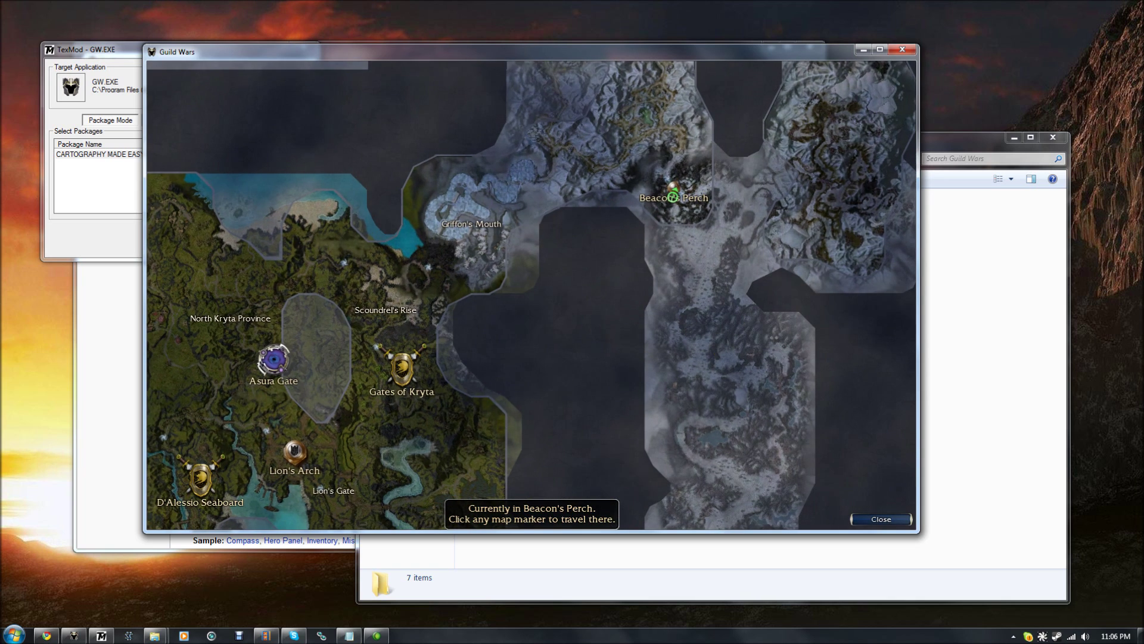
{"action": "left_click_drag", "start_coordinate": [720, 421], "coordinate": [680, 152]}
{"action": "left_click_drag", "start_coordinate": [679, 286], "coordinate": [626, 144]}
{"action": "left_click_drag", "start_coordinate": [619, 368], "coordinate": [627, 398]}
{"action": "left_click_drag", "start_coordinate": [631, 289], "coordinate": [640, 498]}
{"action": "left_click_drag", "start_coordinate": [644, 316], "coordinate": [648, 500]}
{"action": "left_click_drag", "start_coordinate": [641, 224], "coordinate": [547, 128]}
{"action": "left_click_drag", "start_coordinate": [688, 343], "coordinate": [569, 258]}
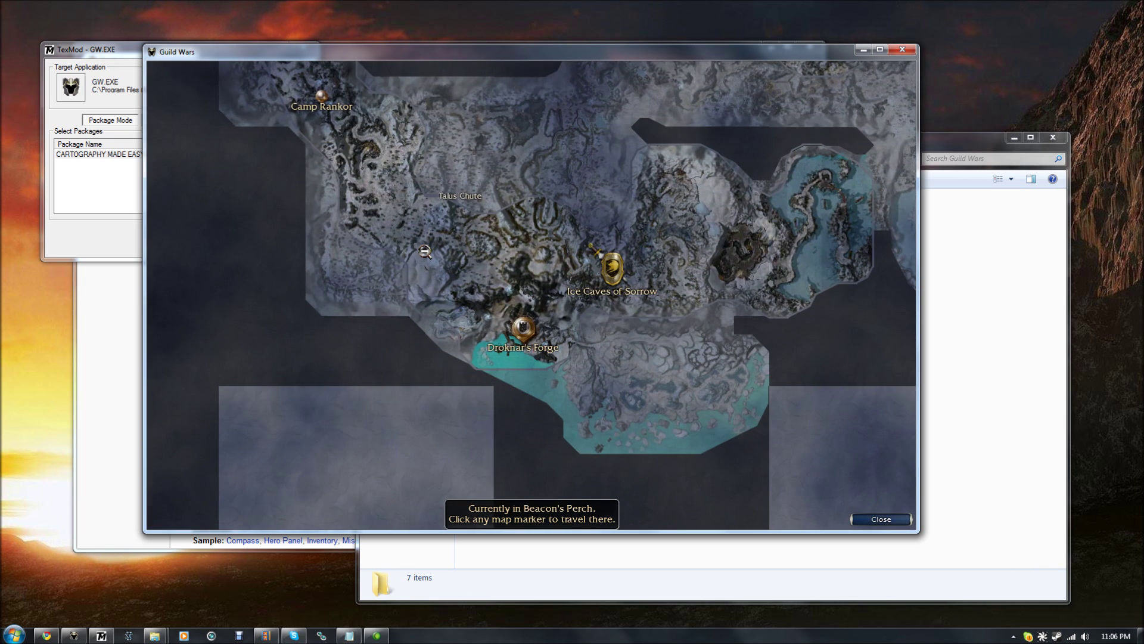
{"action": "left_click_drag", "start_coordinate": [425, 251], "coordinate": [458, 311]}
Try to travel by ship from the zoomed-out world map to Kaineng Center
{"action": "scroll", "coordinate": [458, 312], "scroll_direction": "down", "scroll_amount": 2}
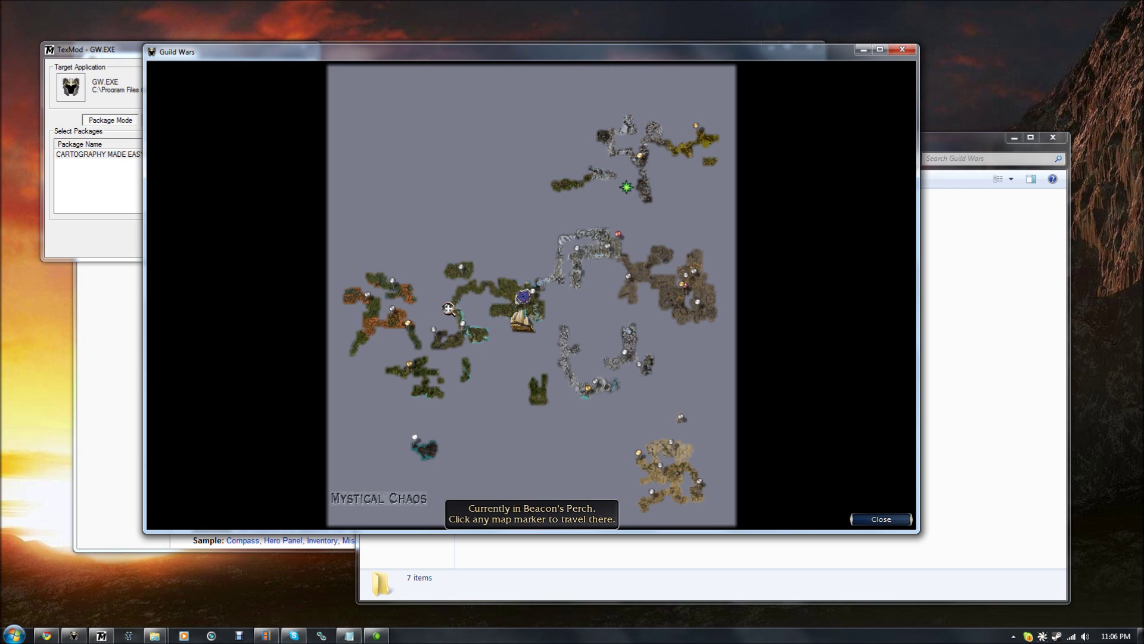
{"action": "left_click", "coordinate": [524, 322]}
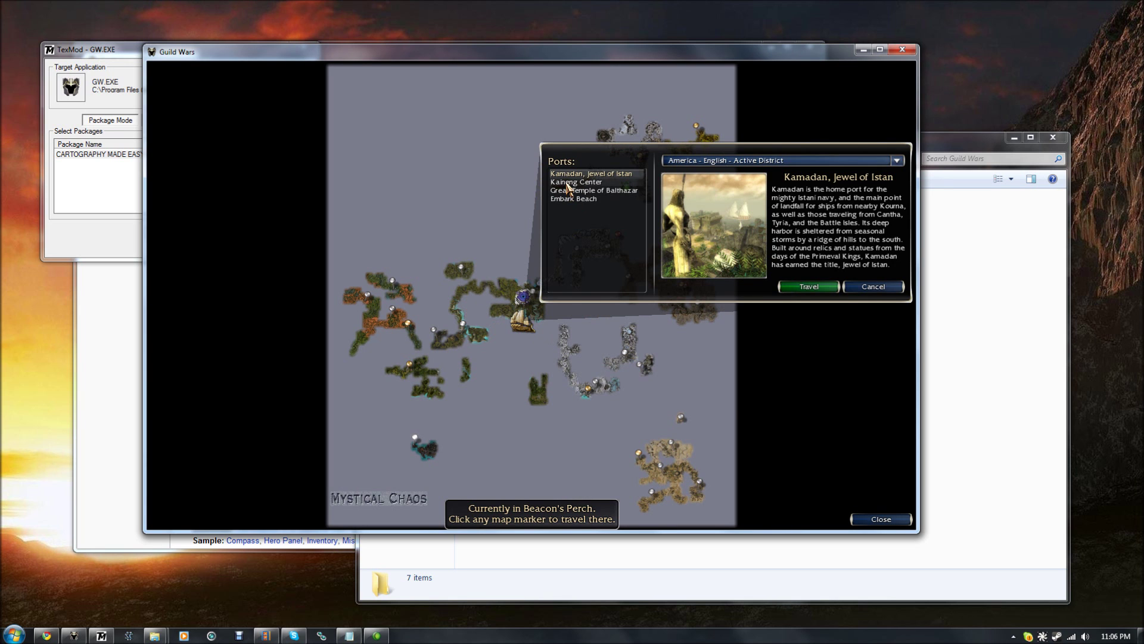
{"action": "key", "text": "Escape"}
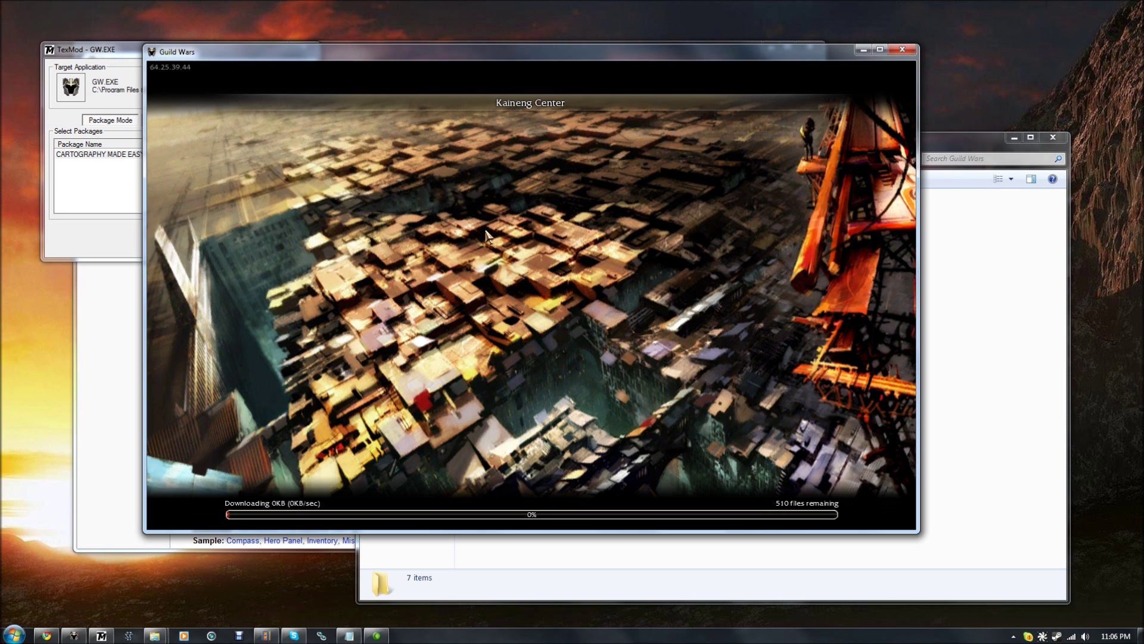
Close the game, start Guild Wars directly without TexMod, and close that session too
{"action": "left_click", "coordinate": [901, 50]}
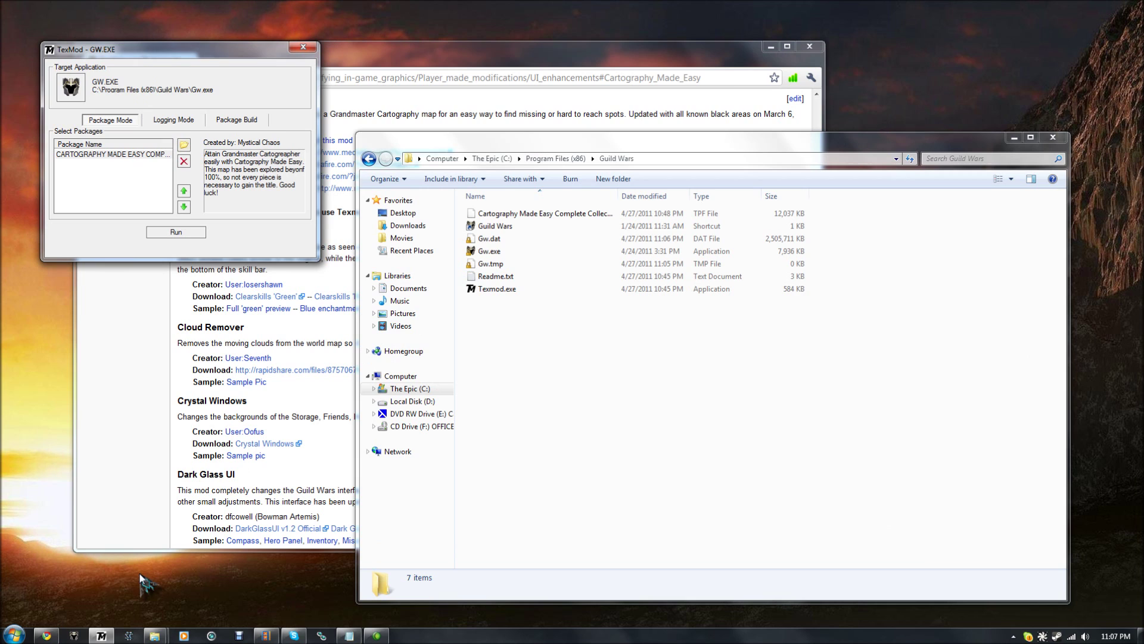
{"action": "left_click", "coordinate": [74, 635]}
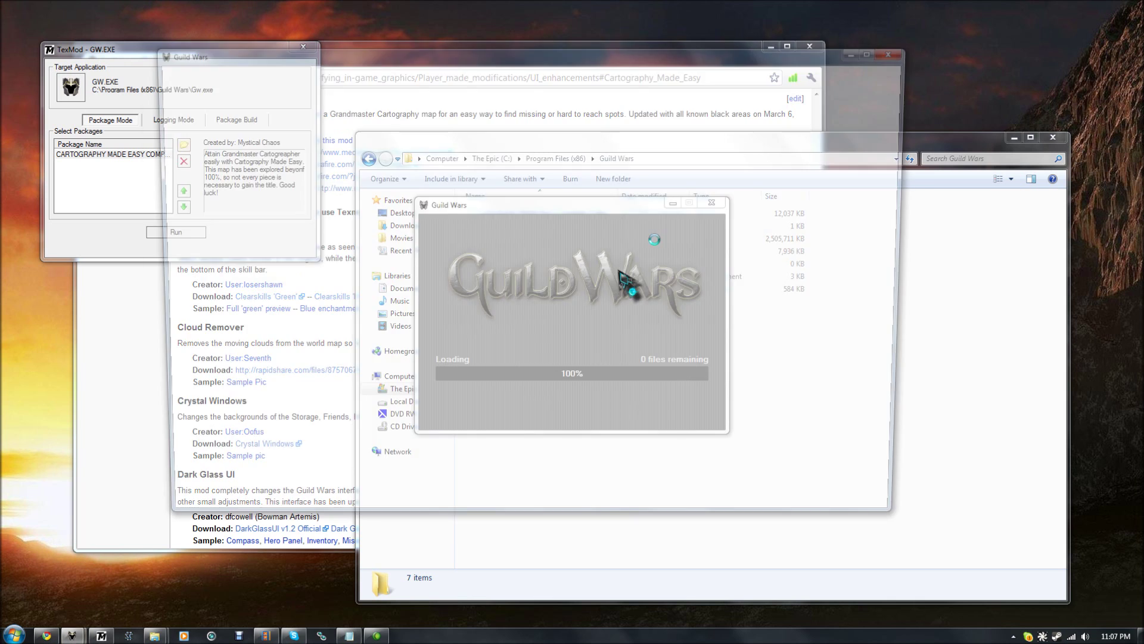
{"action": "left_click", "coordinate": [901, 49]}
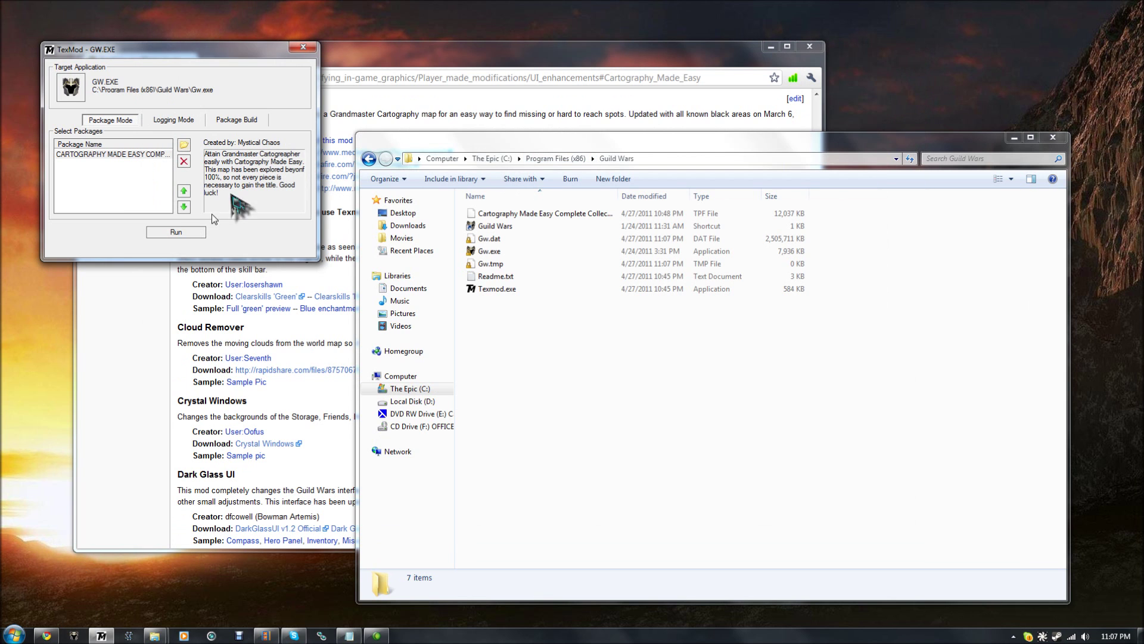
Run Guild Wars through TexMod with the cartography package loaded and log in with the account password
{"action": "left_click", "coordinate": [176, 232]}
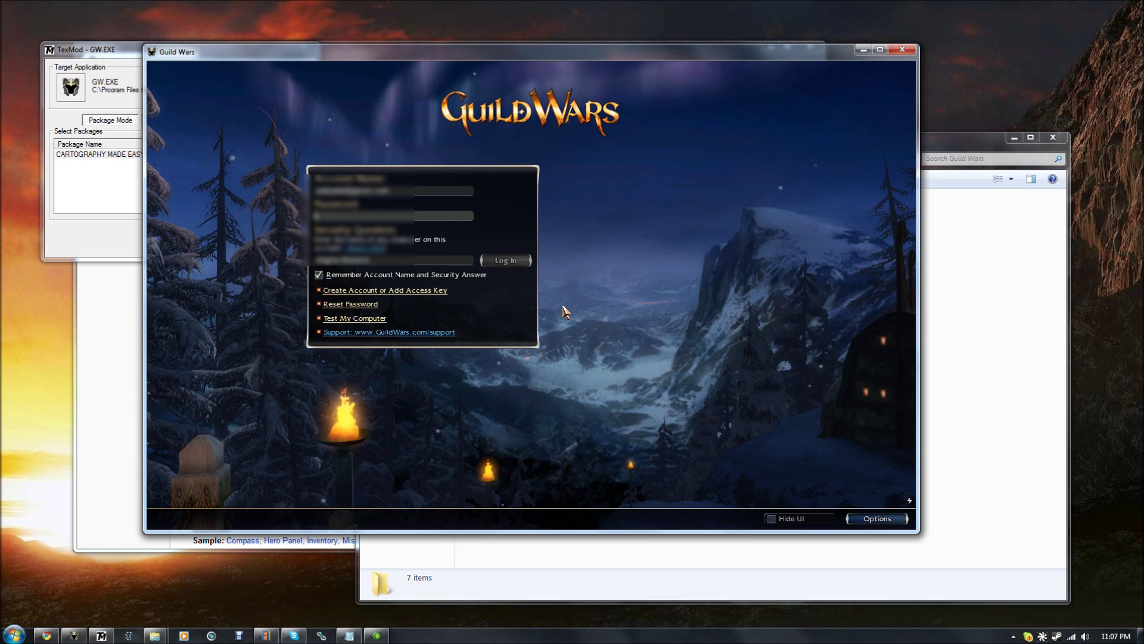
{"action": "type", "text": "********"}
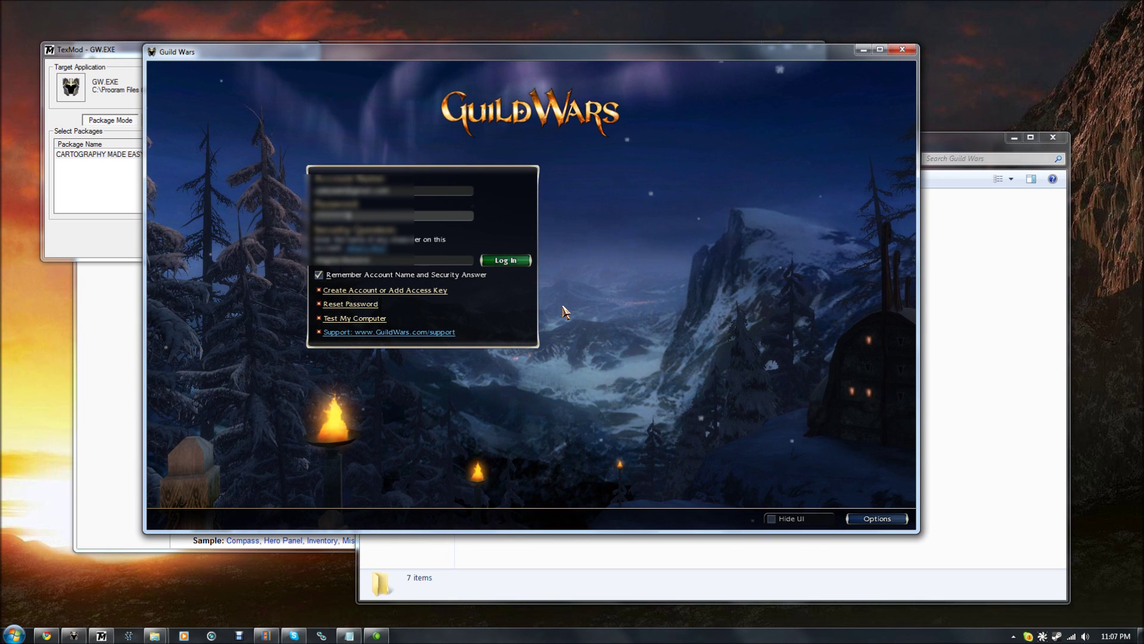
{"action": "key", "text": "Return"}
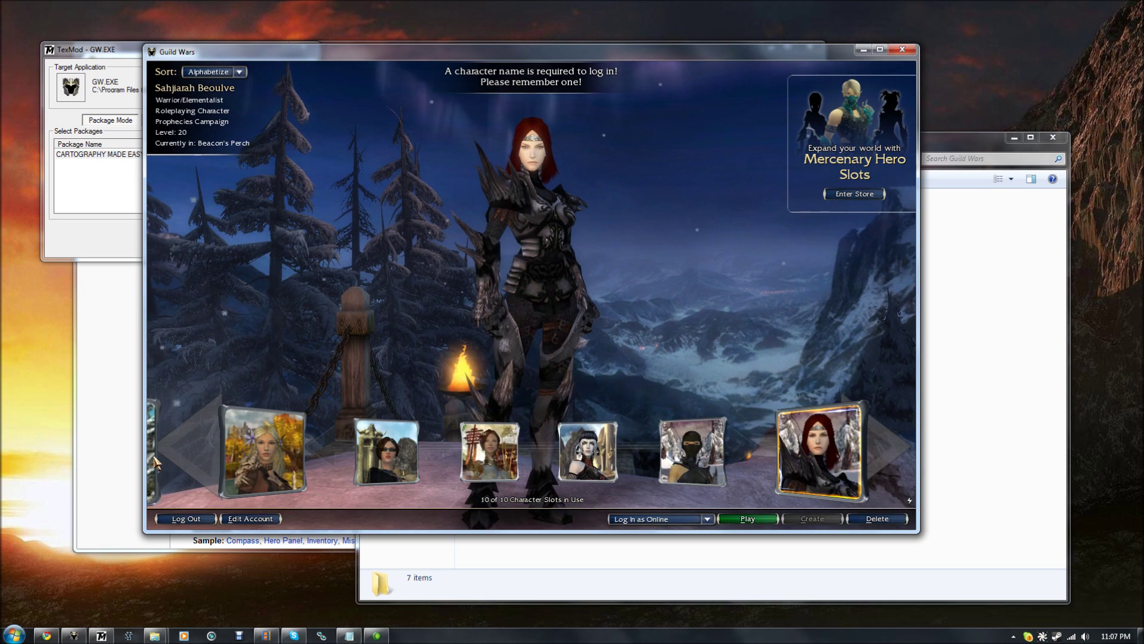
Enter the game with the level 20 Dervish/Assassin character and set Legendary Cartographer as the displayed title
{"action": "double_click", "coordinate": [334, 453]}
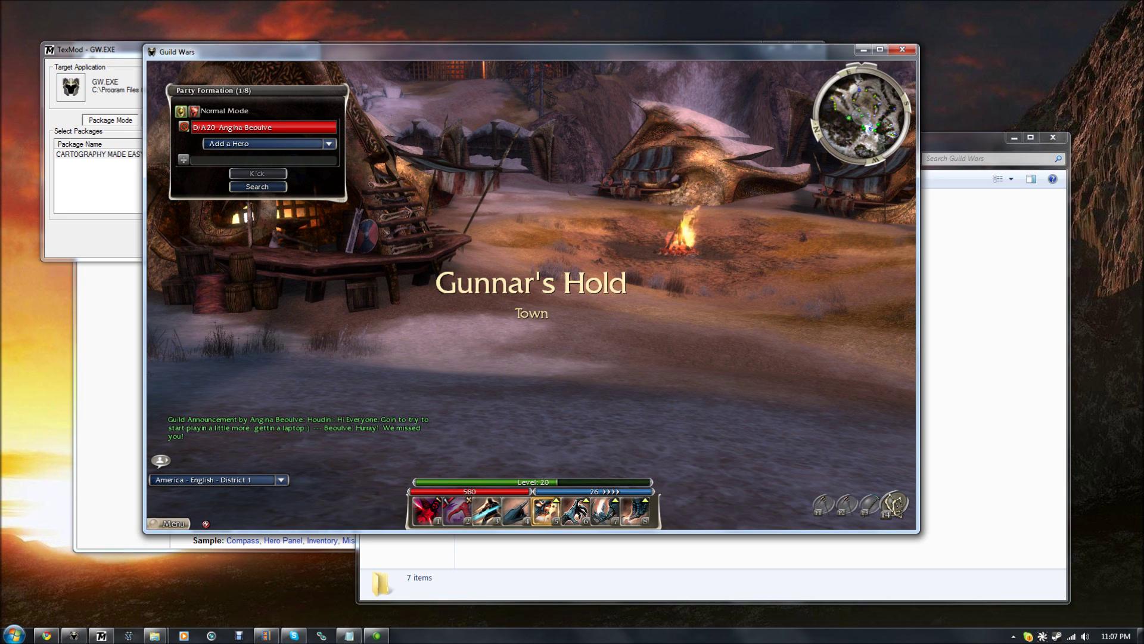
{"action": "key", "text": "h"}
{"action": "left_click", "coordinate": [258, 281]}
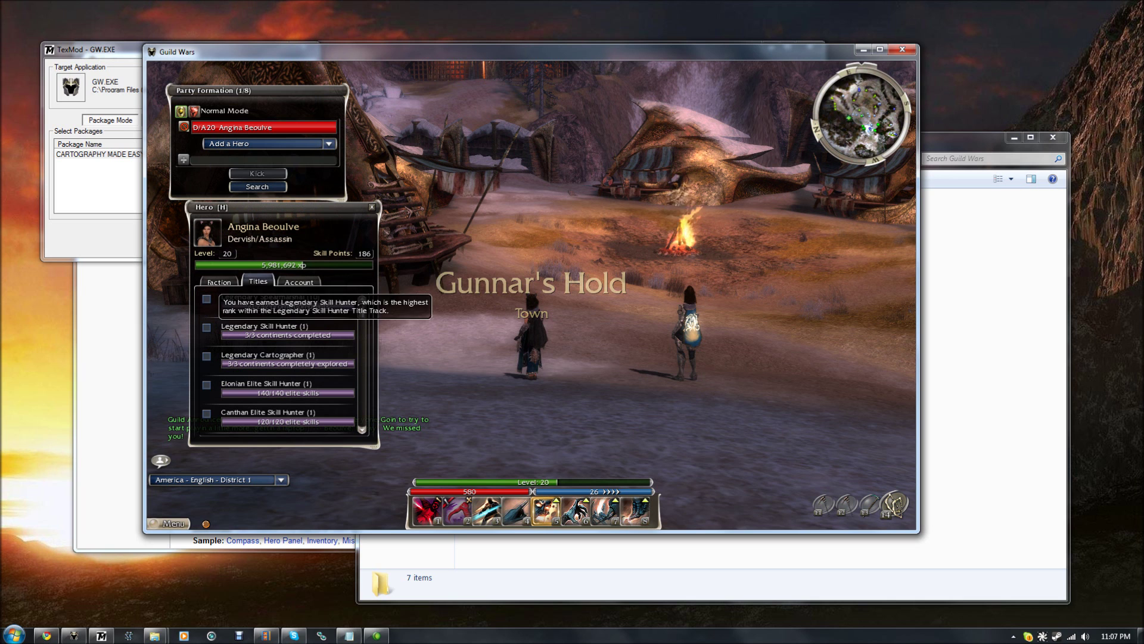
{"action": "left_click", "coordinate": [206, 356]}
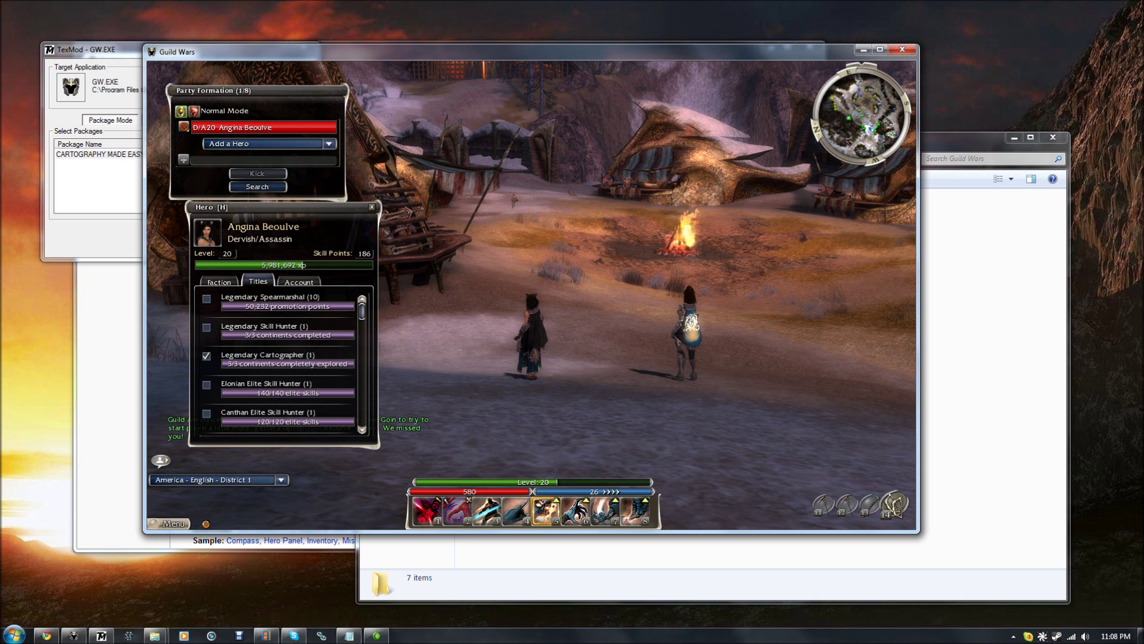
{"action": "key", "text": "h"}
Examine the modded world map from Gunnar's Hold across Drakkar Lake and Varajar Fells toward Verdant Cascades
{"action": "key", "text": "m"}
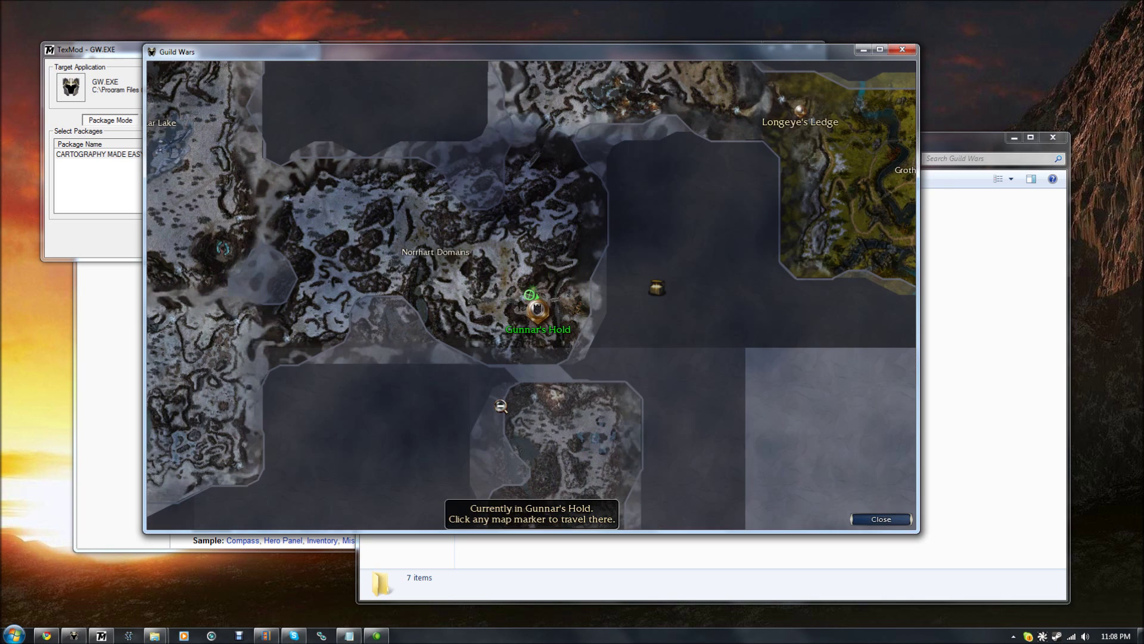
{"action": "left_click_drag", "start_coordinate": [329, 370], "coordinate": [582, 328]}
{"action": "left_click_drag", "start_coordinate": [438, 201], "coordinate": [563, 387]}
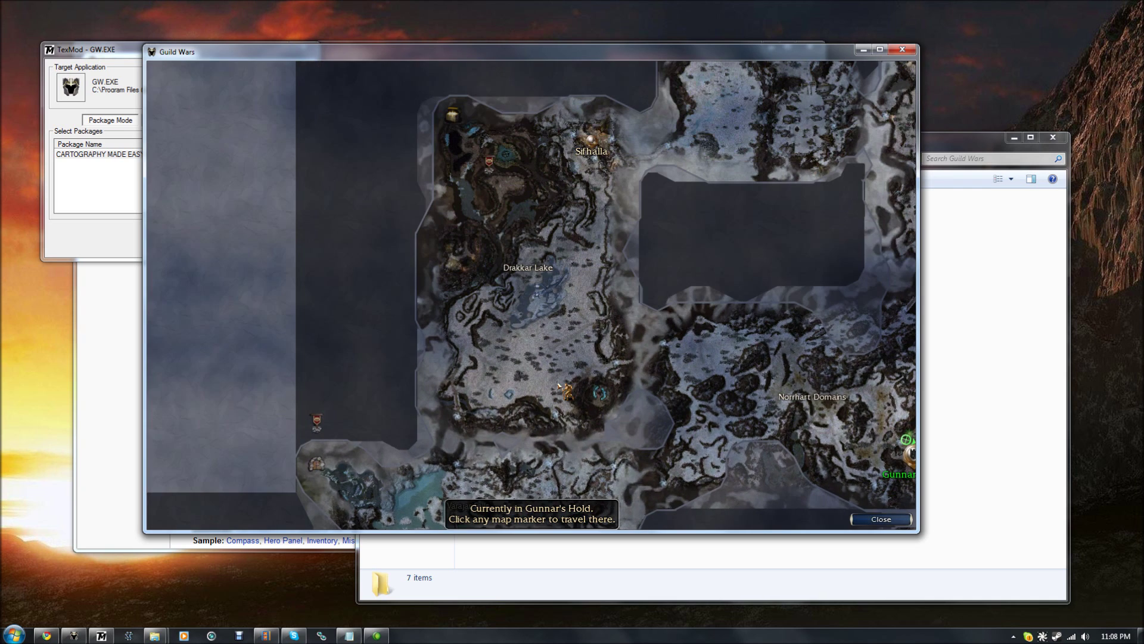
{"action": "left_click_drag", "start_coordinate": [641, 377], "coordinate": [551, 292]}
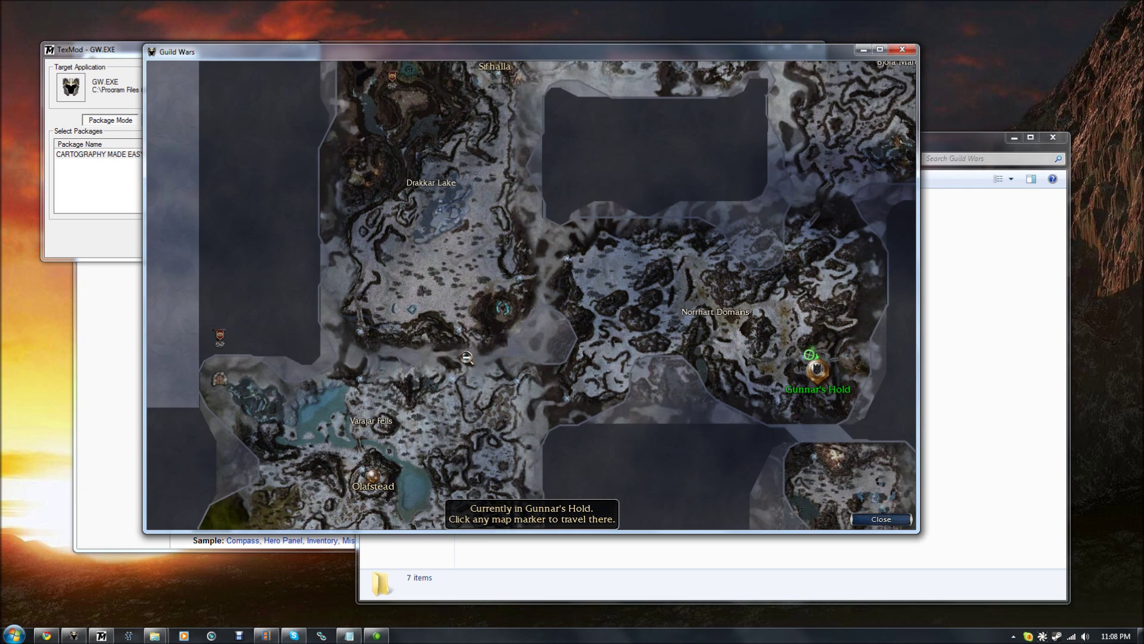
{"action": "left_click_drag", "start_coordinate": [461, 356], "coordinate": [536, 257]}
{"action": "left_click_drag", "start_coordinate": [705, 272], "coordinate": [610, 209]}
{"action": "left_click_drag", "start_coordinate": [500, 370], "coordinate": [595, 332]}
{"action": "left_click_drag", "start_coordinate": [330, 240], "coordinate": [399, 250]}
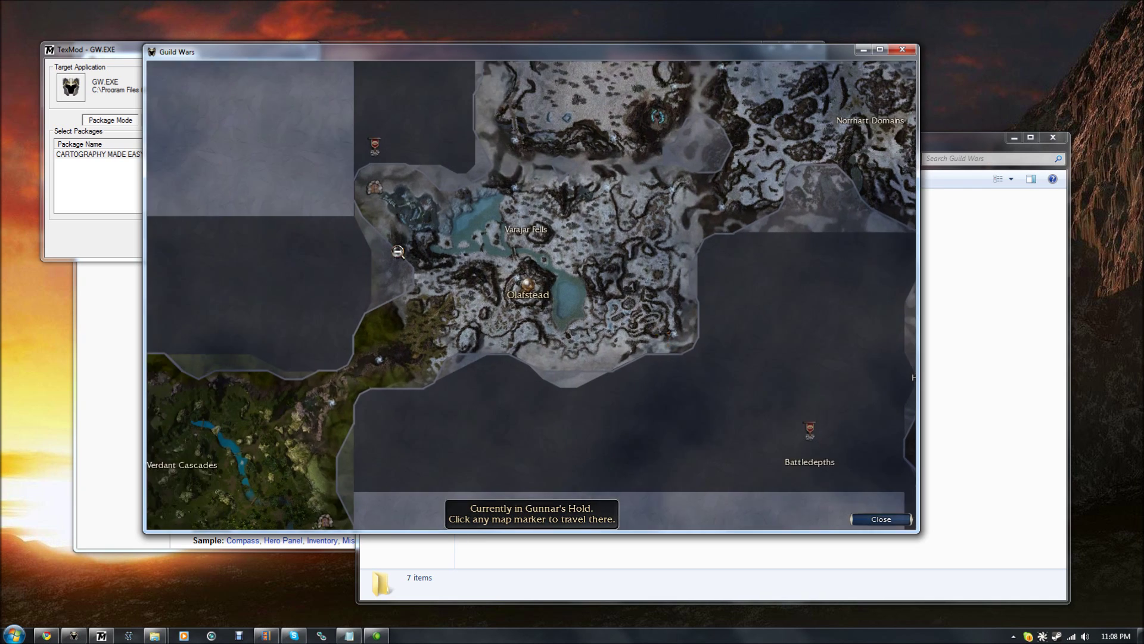
{"action": "left_click_drag", "start_coordinate": [273, 391], "coordinate": [492, 126]}
{"action": "left_click_drag", "start_coordinate": [509, 349], "coordinate": [259, 261]}
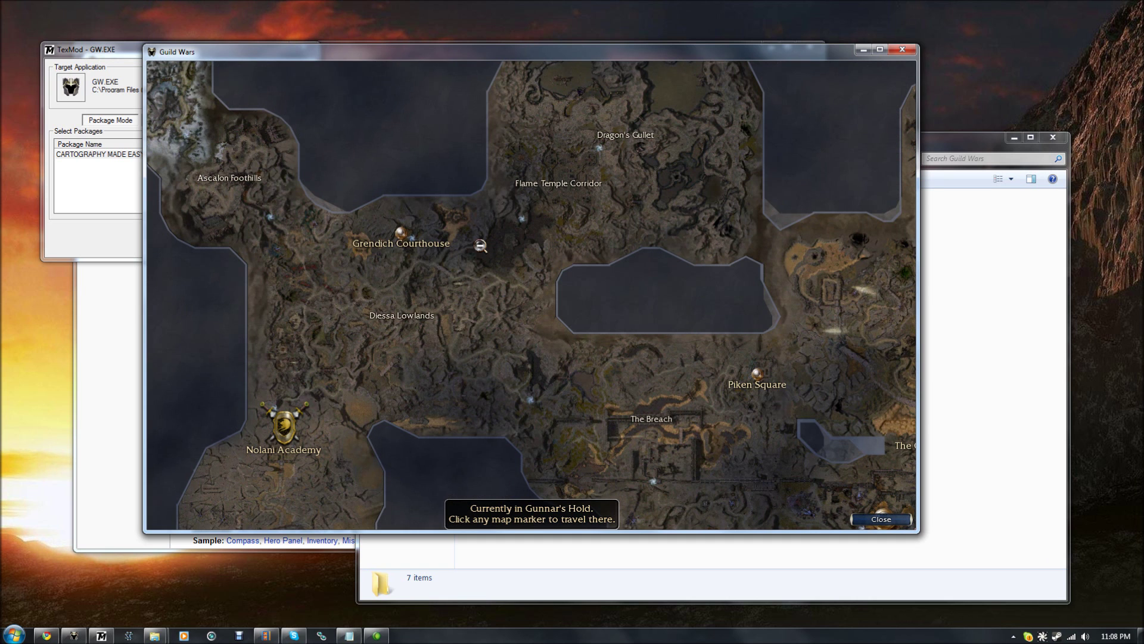
Examine the modded Ascalon map from Regent Valley past Ruins of Surmia and Dragon's Gullet to Borlis Pass
{"action": "left_click_drag", "start_coordinate": [624, 370], "coordinate": [530, 159]}
{"action": "left_click_drag", "start_coordinate": [502, 350], "coordinate": [500, 263]}
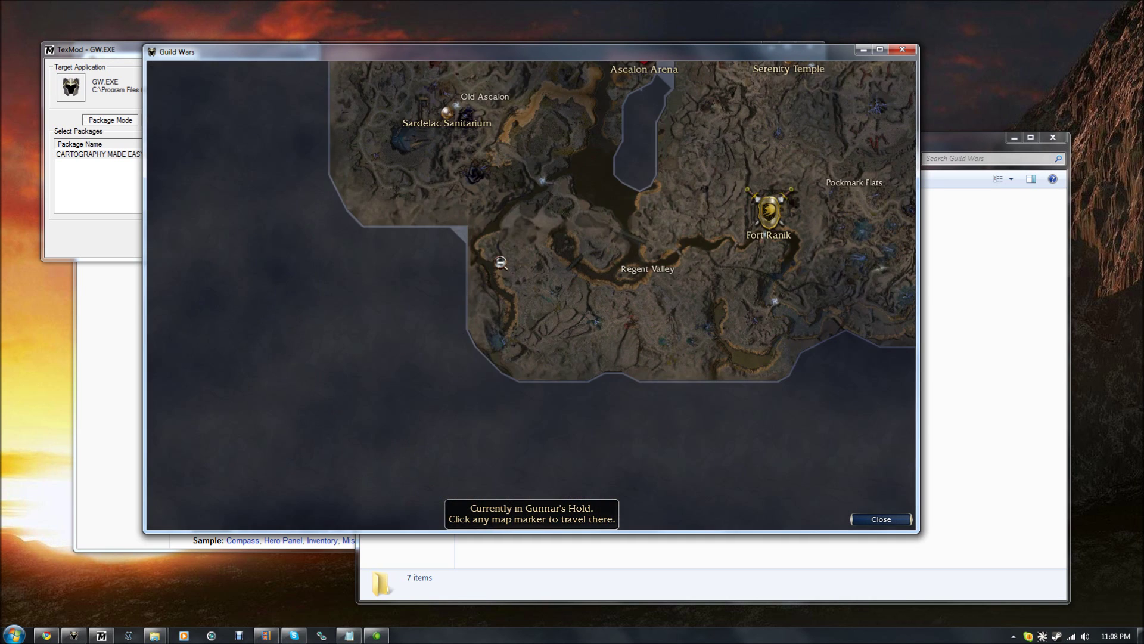
{"action": "left_click_drag", "start_coordinate": [626, 276], "coordinate": [356, 348]}
{"action": "left_click_drag", "start_coordinate": [438, 184], "coordinate": [531, 449]}
{"action": "left_click", "coordinate": [508, 187]}
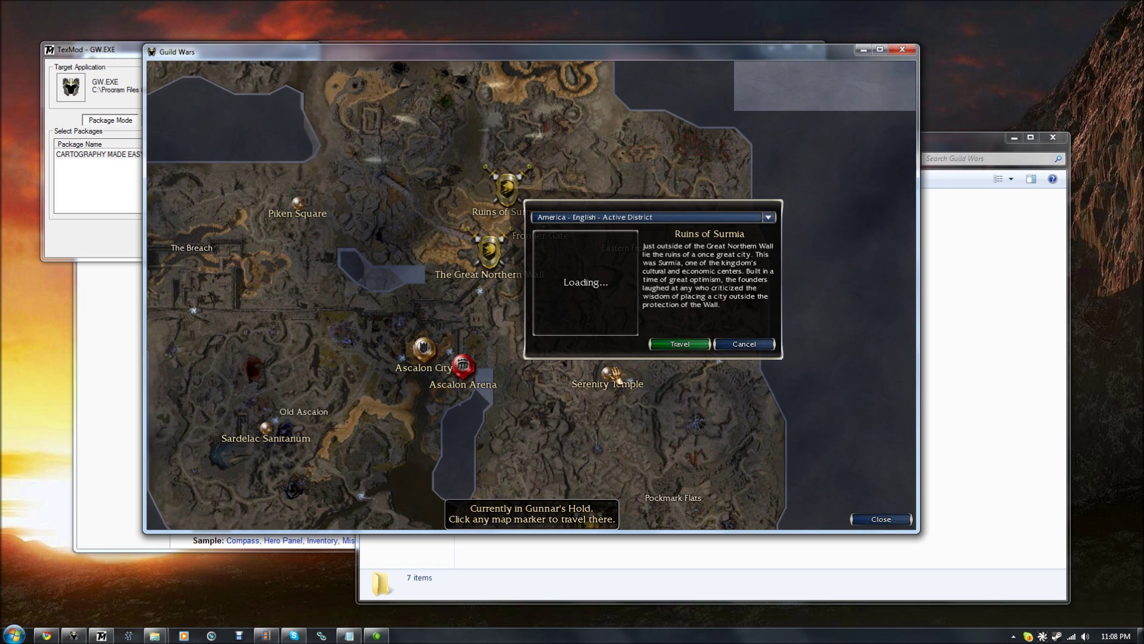
{"action": "left_click", "coordinate": [617, 374]}
{"action": "left_click_drag", "start_coordinate": [567, 147], "coordinate": [516, 426]}
{"action": "left_click_drag", "start_coordinate": [436, 383], "coordinate": [667, 342]}
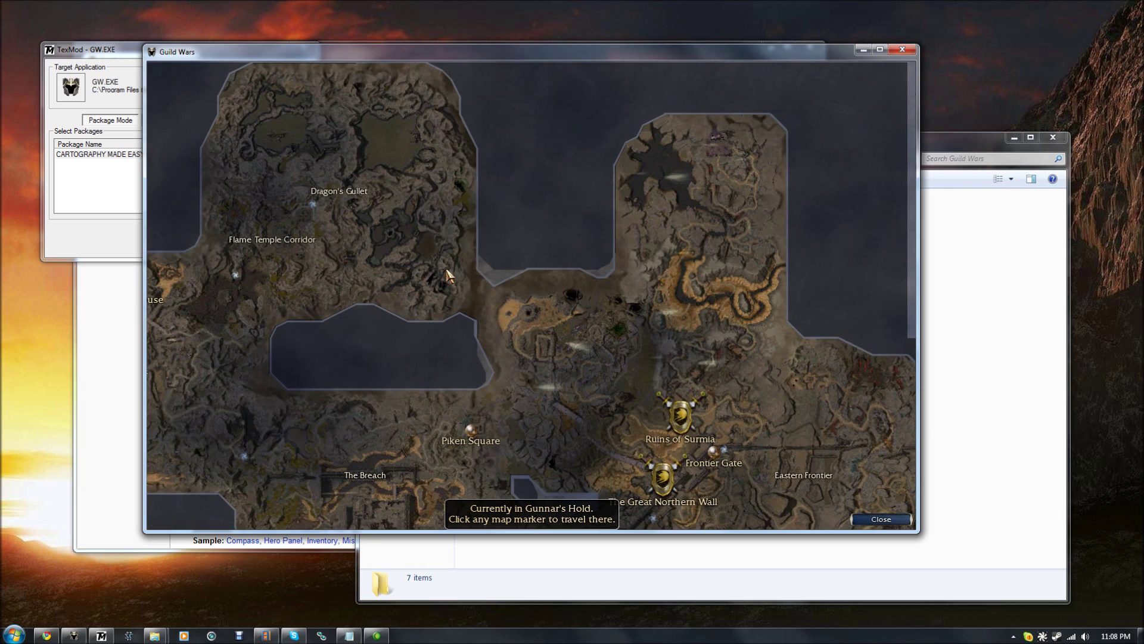
{"action": "left_click_drag", "start_coordinate": [414, 206], "coordinate": [569, 341]}
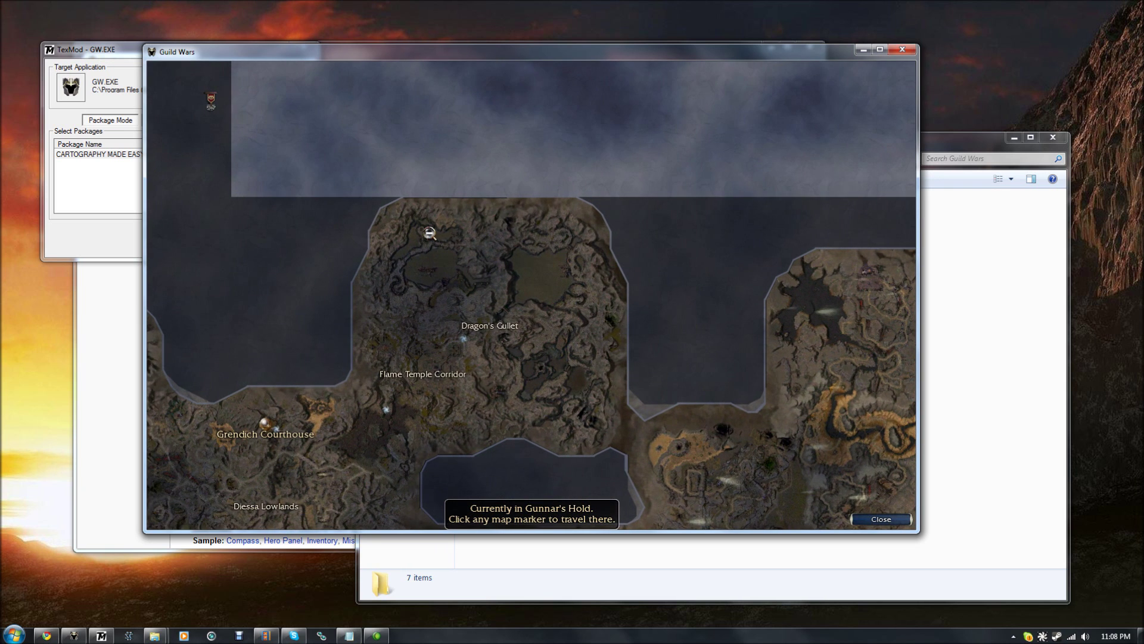
{"action": "left_click_drag", "start_coordinate": [421, 282], "coordinate": [667, 146]}
{"action": "left_click_drag", "start_coordinate": [451, 263], "coordinate": [663, 273]}
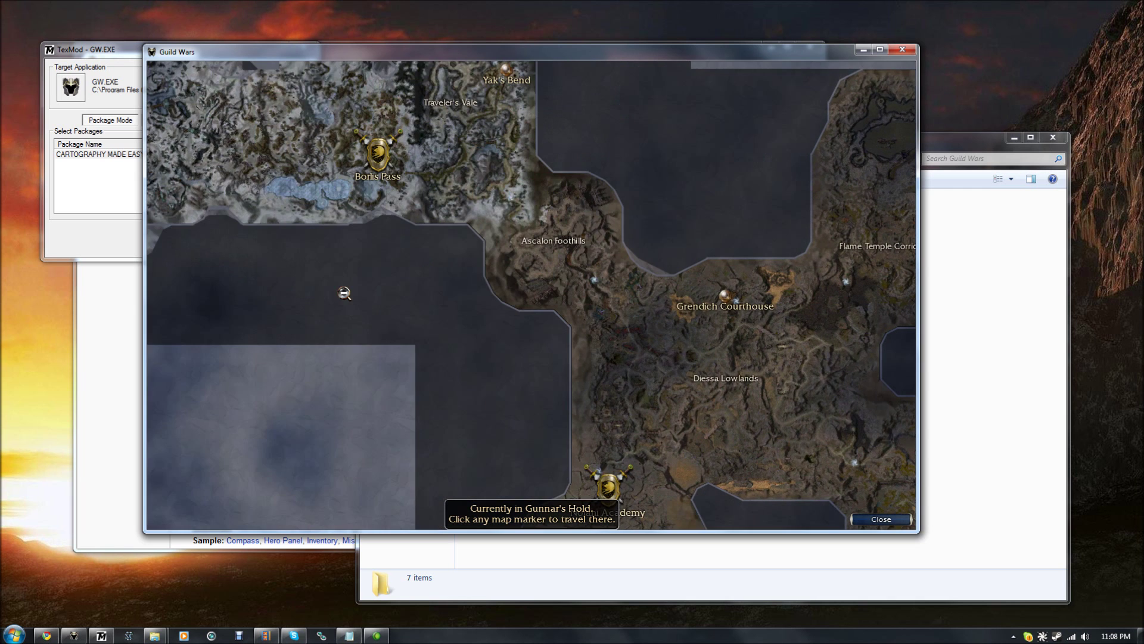
{"action": "left_click_drag", "start_coordinate": [339, 231], "coordinate": [665, 345]}
Travel by ship from the zoomed-out world map to Kamadan, Jewel of Istan
{"action": "left_click", "coordinate": [487, 213]}
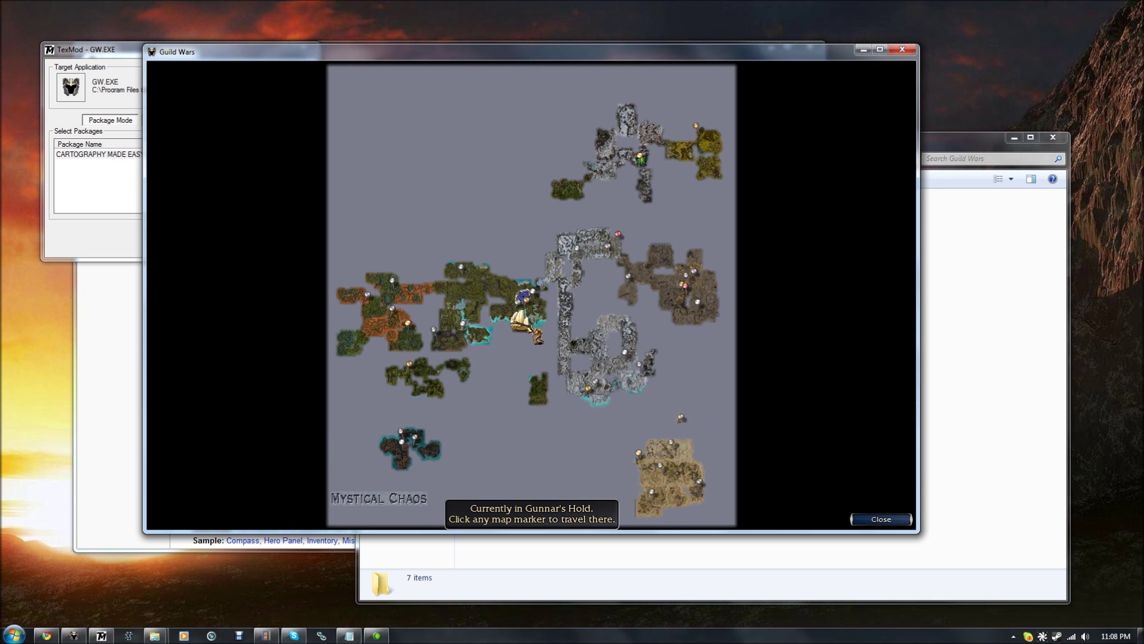
{"action": "left_click", "coordinate": [524, 317]}
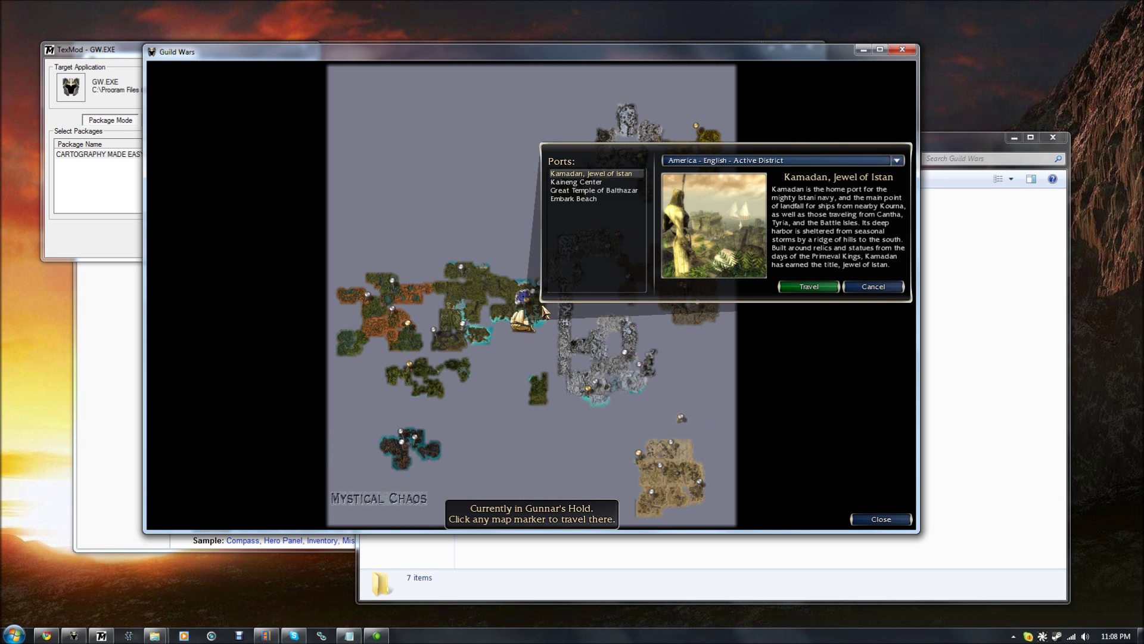
{"action": "double_click", "coordinate": [578, 174]}
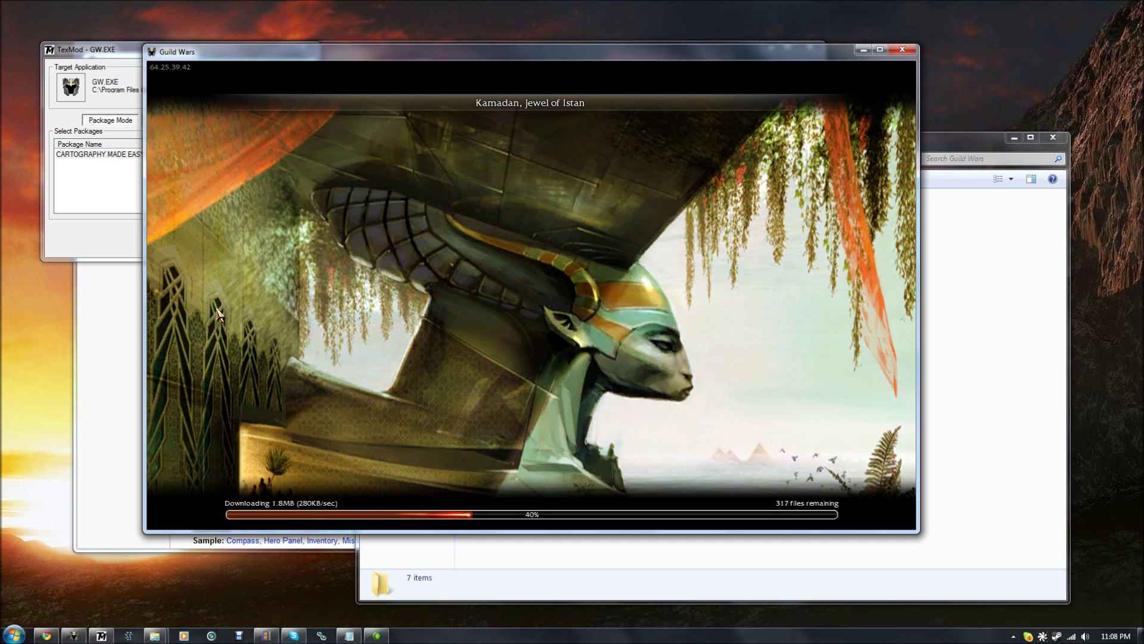
Bring TexMod to the front and reposition it and the Guild Wars window so the loaded package list is visible
{"action": "left_click", "coordinate": [137, 70]}
{"action": "left_click_drag", "start_coordinate": [152, 53], "coordinate": [127, 26]}
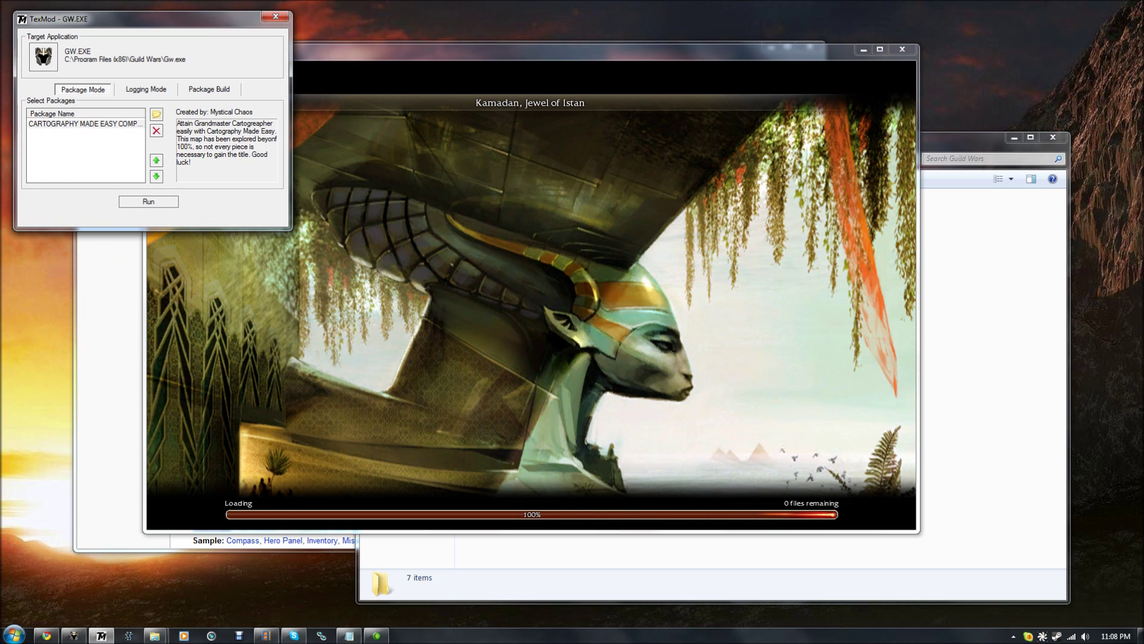
{"action": "left_click_drag", "start_coordinate": [511, 55], "coordinate": [491, 106]}
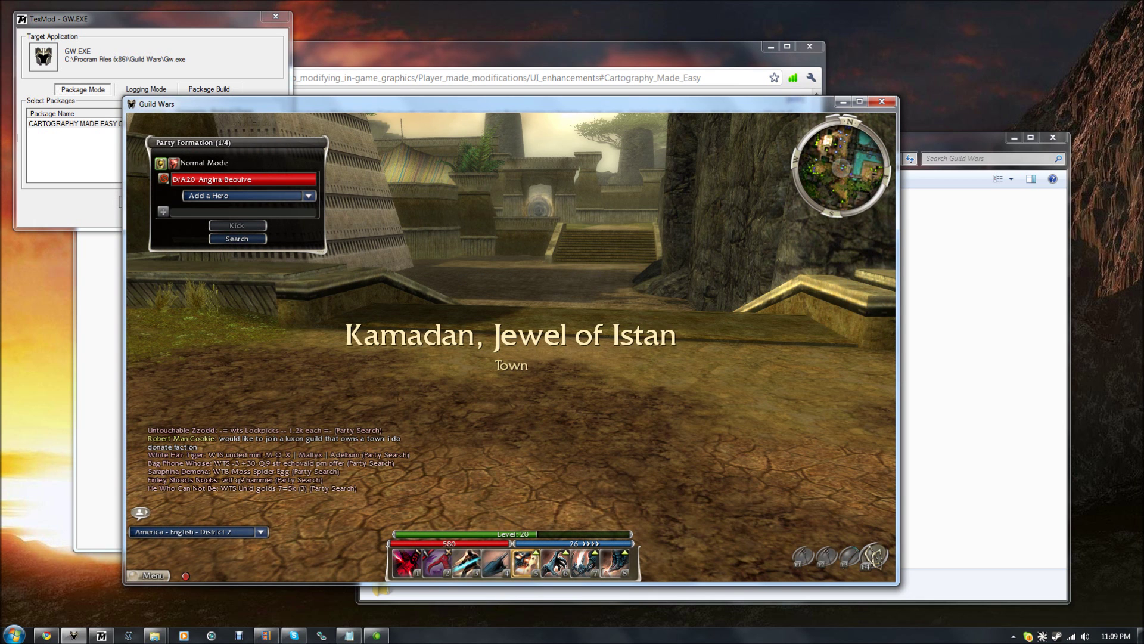
Examine the modded Istan map from Kamadan and Chahbek Village to Zehlon Reach, including the mapping notes
{"action": "left_click_drag", "start_coordinate": [565, 360], "coordinate": [507, 359]}
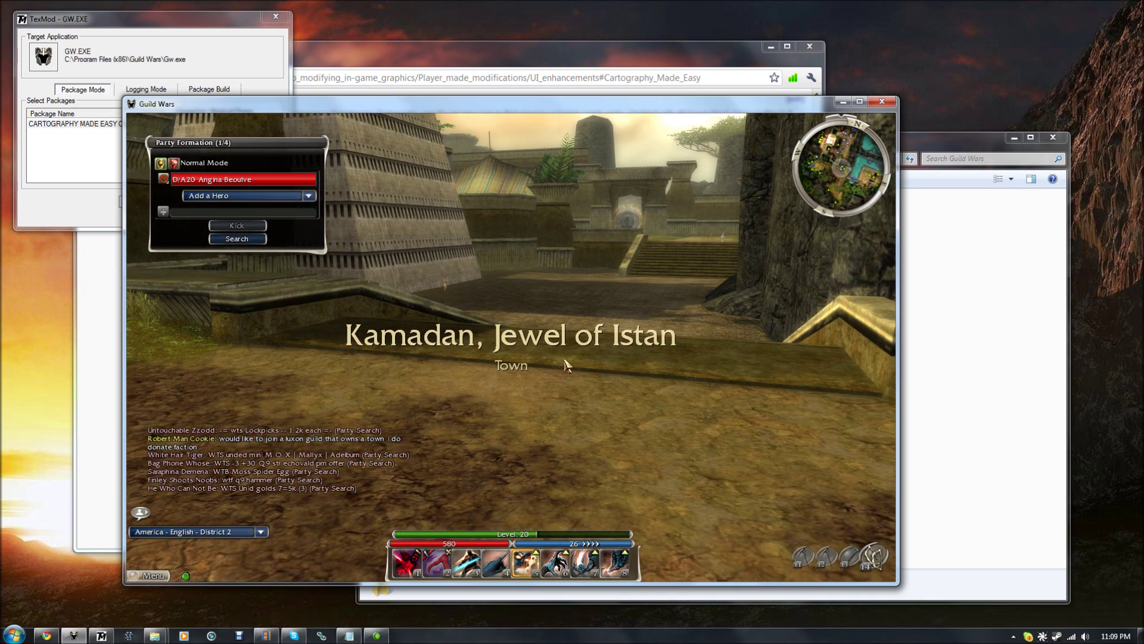
{"action": "key", "text": "m"}
{"action": "left_click_drag", "start_coordinate": [424, 362], "coordinate": [379, 251]}
{"action": "left_click_drag", "start_coordinate": [570, 241], "coordinate": [542, 213]}
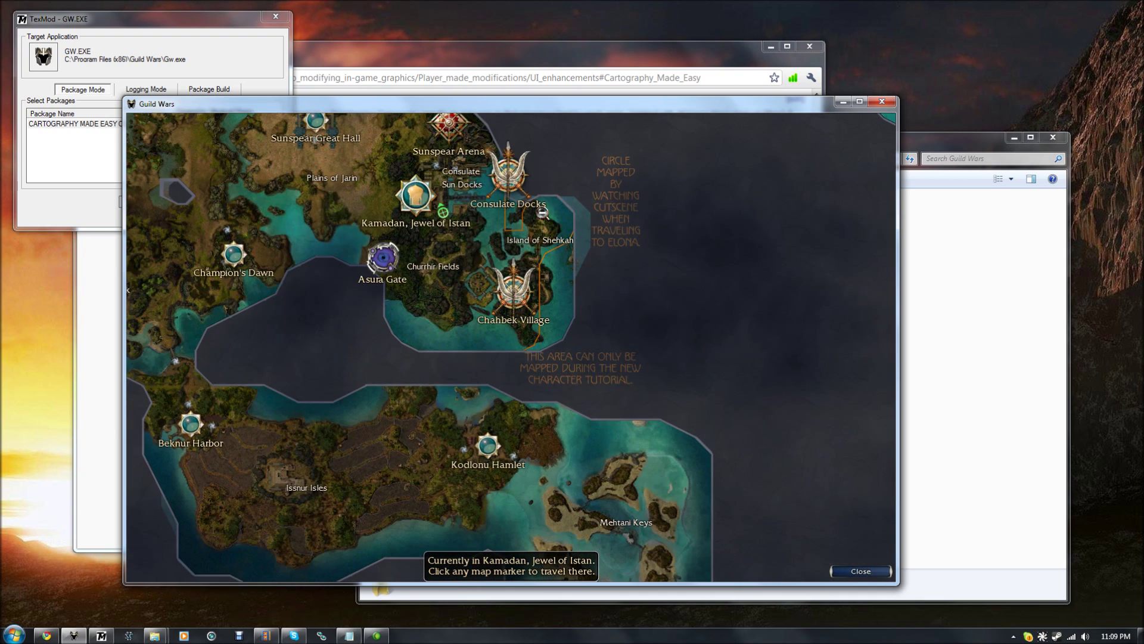
{"action": "left_click_drag", "start_coordinate": [587, 287], "coordinate": [547, 351]}
{"action": "mouse_move", "coordinate": [474, 437]}
{"action": "left_mouse_down"}
{"action": "mouse_move", "coordinate": [451, 212]}
{"action": "mouse_move", "coordinate": [495, 445]}
{"action": "left_mouse_up"}
{"action": "left_click_drag", "start_coordinate": [436, 138], "coordinate": [468, 304]}
{"action": "left_click_drag", "start_coordinate": [578, 122], "coordinate": [516, 266]}
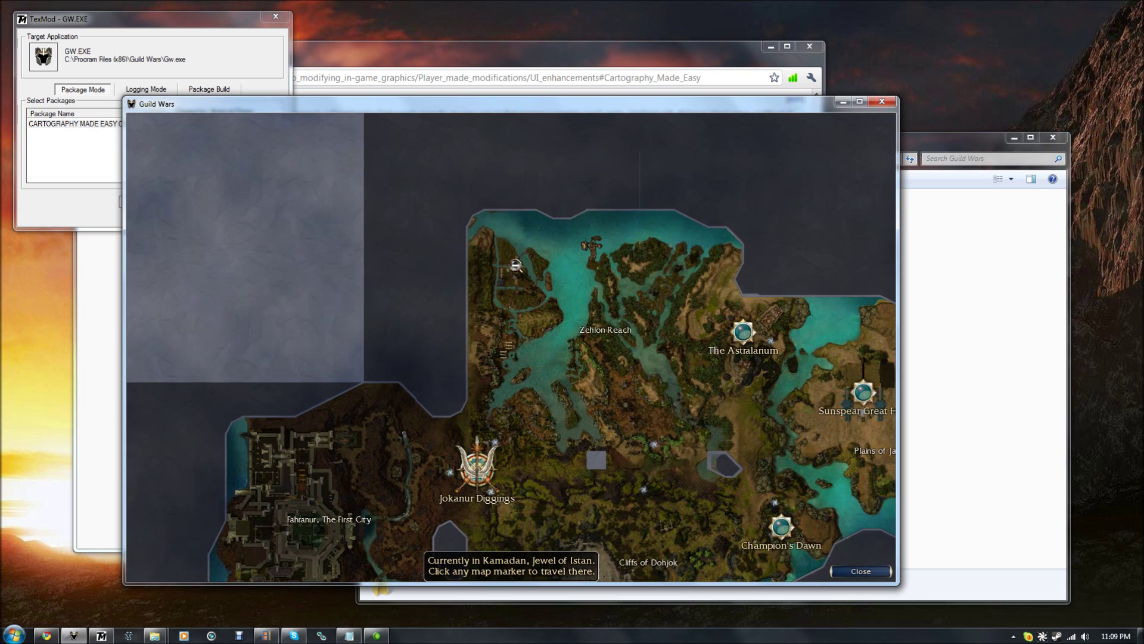
Examine the modded Kourna map around Gandara, the Moon Fortress, Pogahn Passage and Arkjok Ward
{"action": "left_click", "coordinate": [574, 315]}
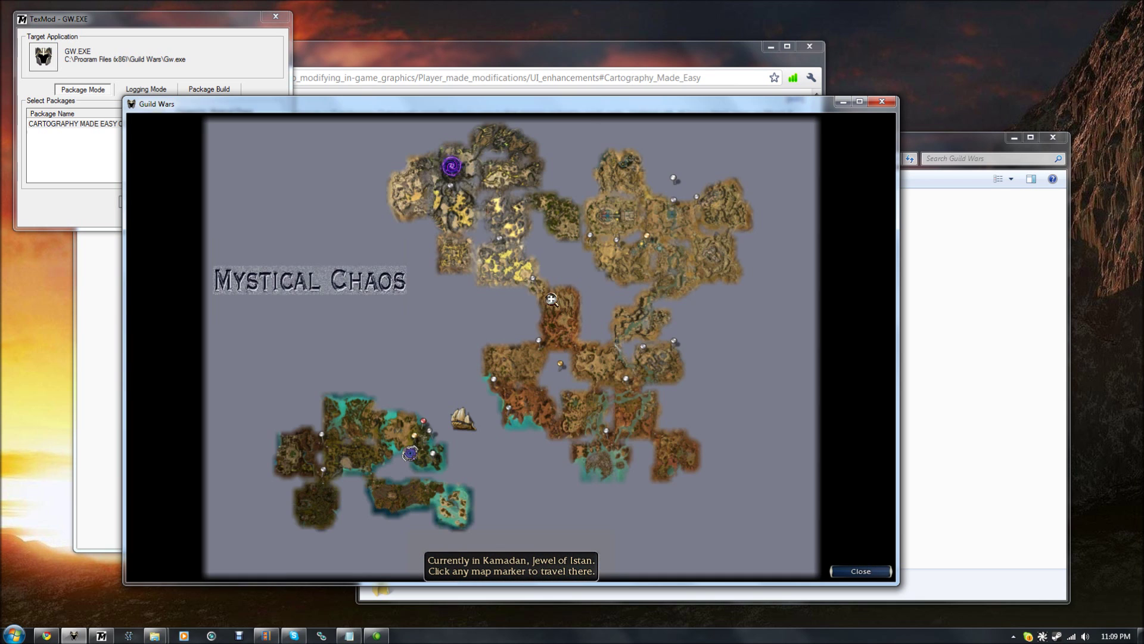
{"action": "left_click", "coordinate": [596, 452]}
{"action": "left_click_drag", "start_coordinate": [525, 319], "coordinate": [502, 240]}
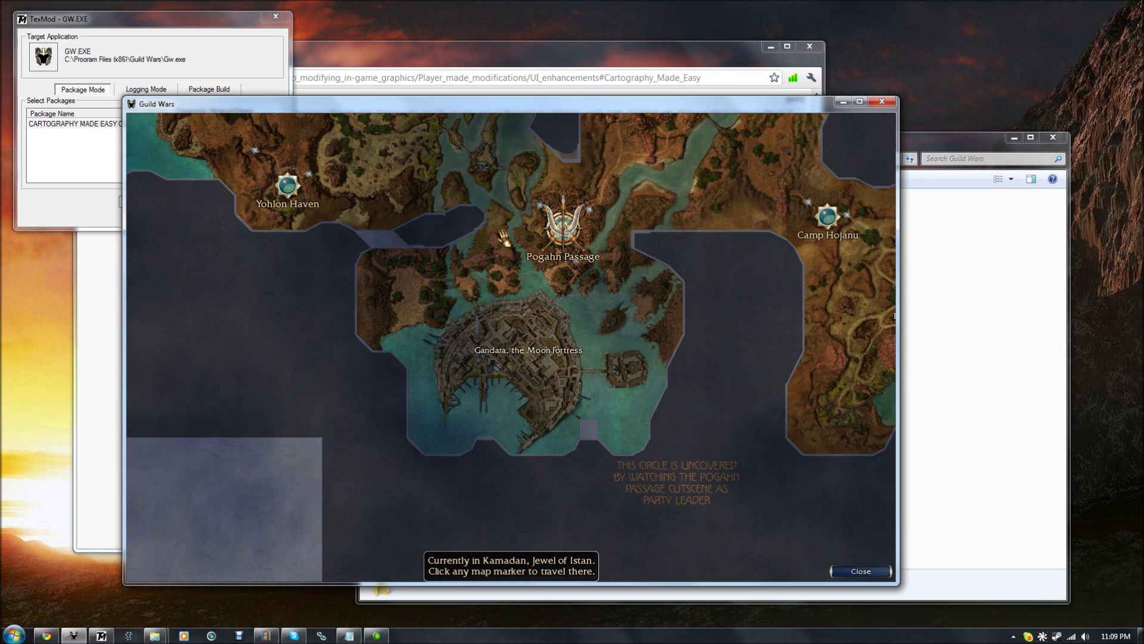
{"action": "left_click_drag", "start_coordinate": [472, 119], "coordinate": [508, 301]}
{"action": "left_click_drag", "start_coordinate": [596, 353], "coordinate": [601, 357]}
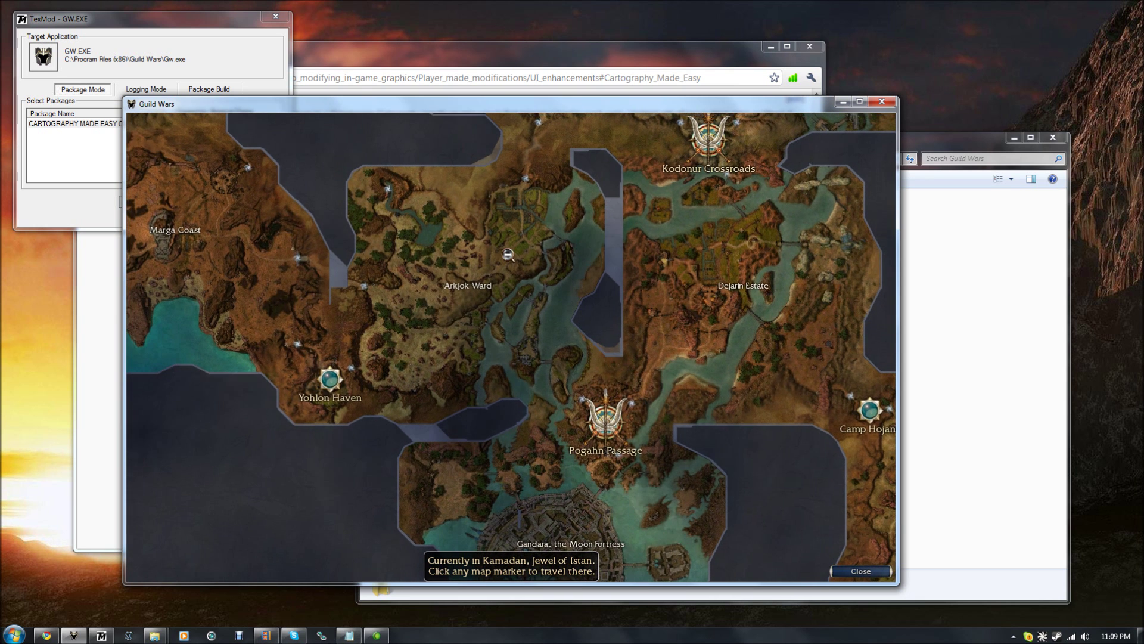
Examine the modded Elona map around Dynastic Tombs, Joko's Domain and The Sulfurous Wastes, and close the world map
{"action": "left_click", "coordinate": [501, 239]}
{"action": "scroll", "coordinate": [477, 205], "scroll_direction": "down", "scroll_amount": 1}
{"action": "left_click", "coordinate": [470, 203]}
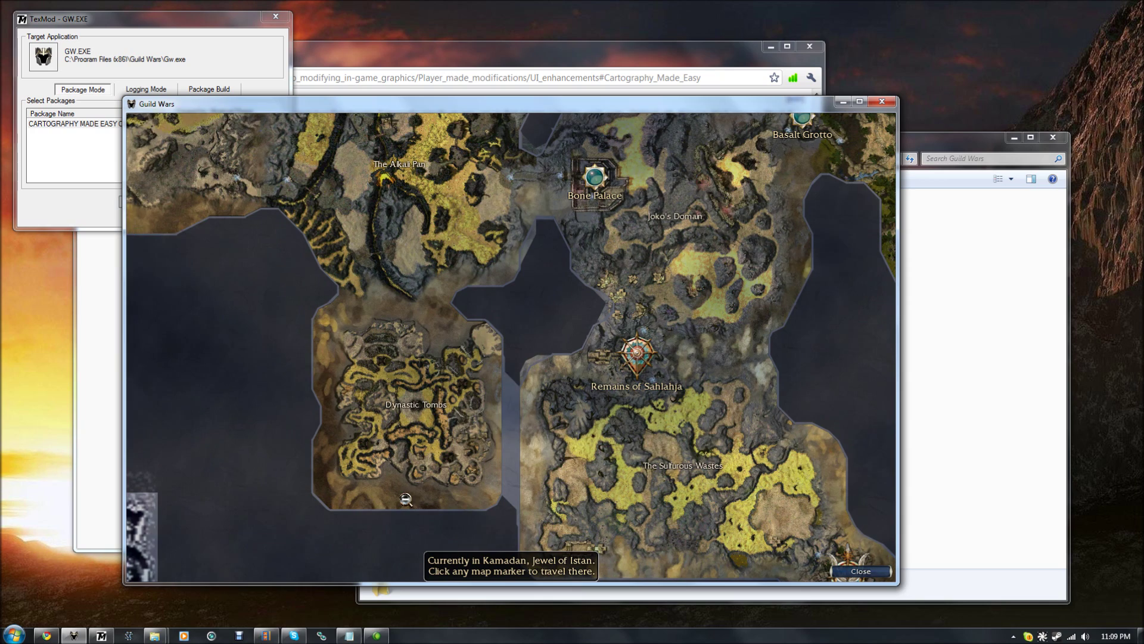
{"action": "left_click_drag", "start_coordinate": [351, 265], "coordinate": [633, 482]}
{"action": "left_click_drag", "start_coordinate": [541, 171], "coordinate": [241, 345]}
{"action": "left_click_drag", "start_coordinate": [619, 395], "coordinate": [296, 203]}
{"action": "left_click_drag", "start_coordinate": [413, 500], "coordinate": [567, 392]}
{"action": "left_click_drag", "start_coordinate": [472, 377], "coordinate": [390, 271]}
{"action": "key", "text": "m"}
Review the character's title list from Legendary Cartographer to the Elonian, Canthan and Tyrian Grandmaster Cartographer titles
{"action": "key", "text": "h"}
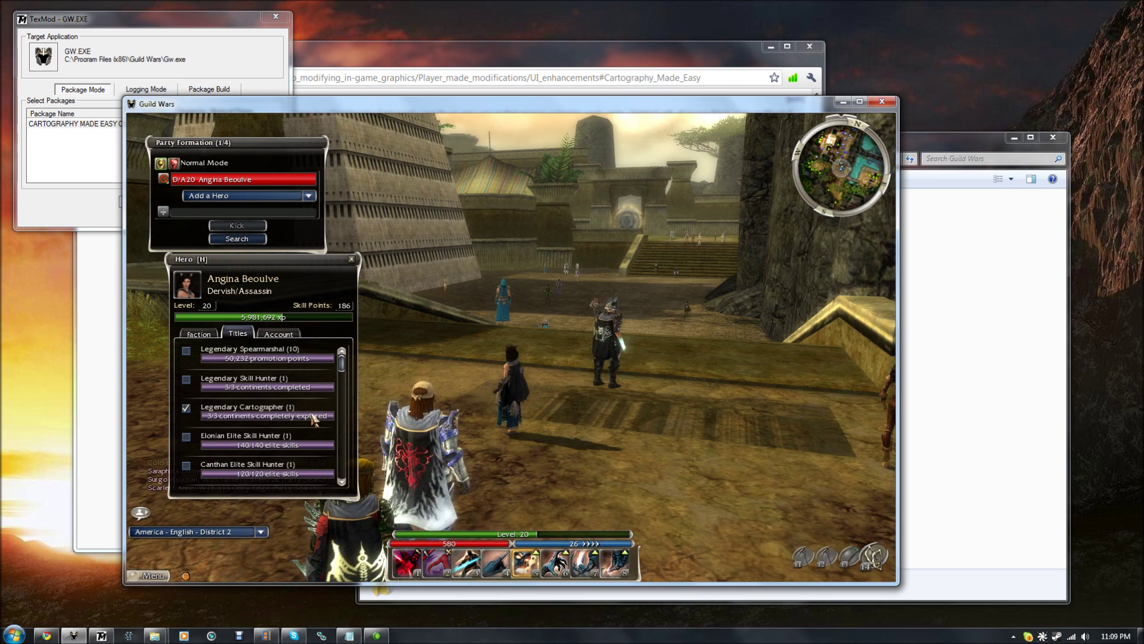
{"action": "scroll", "coordinate": [280, 423], "scroll_direction": "down", "scroll_amount": 2}
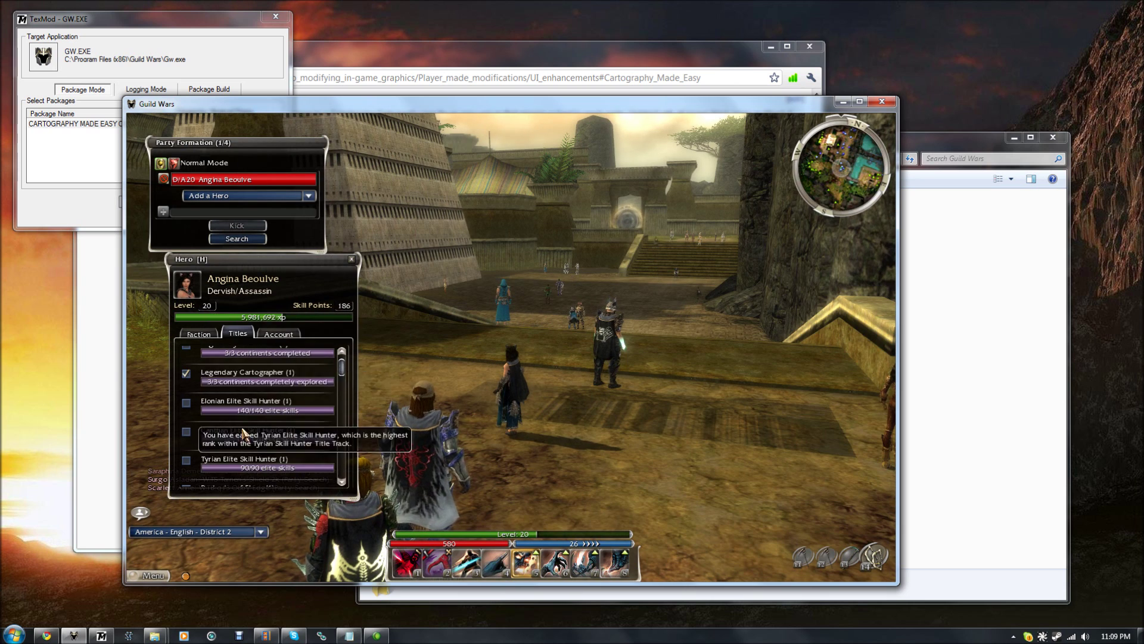
{"action": "scroll", "coordinate": [243, 432], "scroll_direction": "down", "scroll_amount": 2}
{"action": "scroll", "coordinate": [269, 440], "scroll_direction": "down", "scroll_amount": 3}
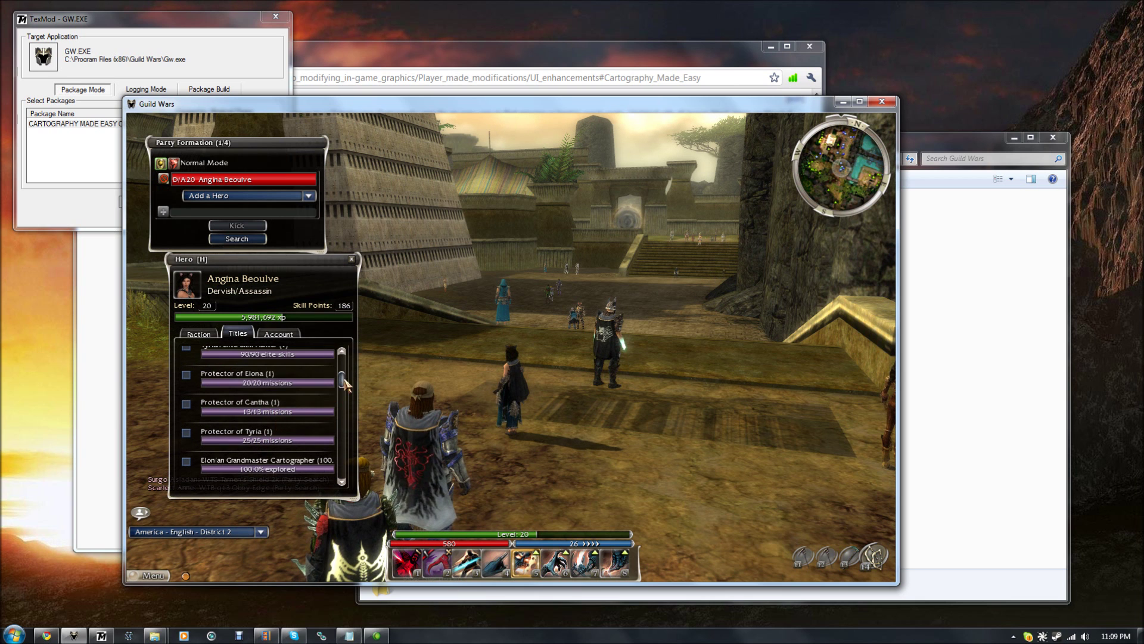
{"action": "scroll", "coordinate": [343, 369], "scroll_direction": "up", "scroll_amount": 5}
{"action": "left_click_drag", "start_coordinate": [342, 362], "coordinate": [342, 357]}
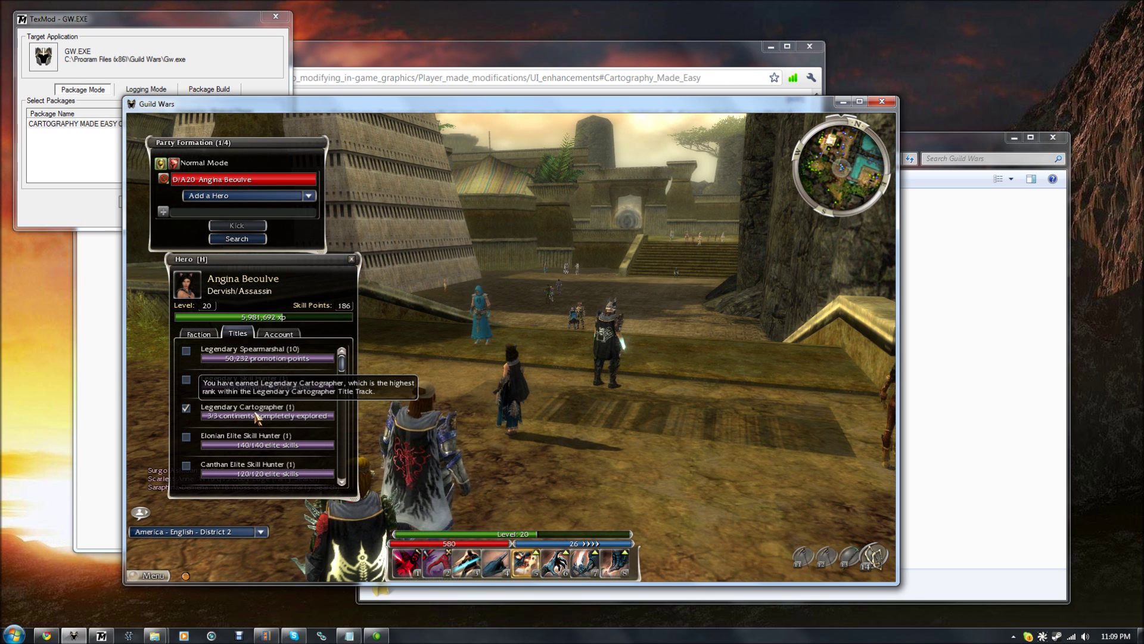
{"action": "scroll", "coordinate": [257, 417], "scroll_direction": "down", "scroll_amount": 4}
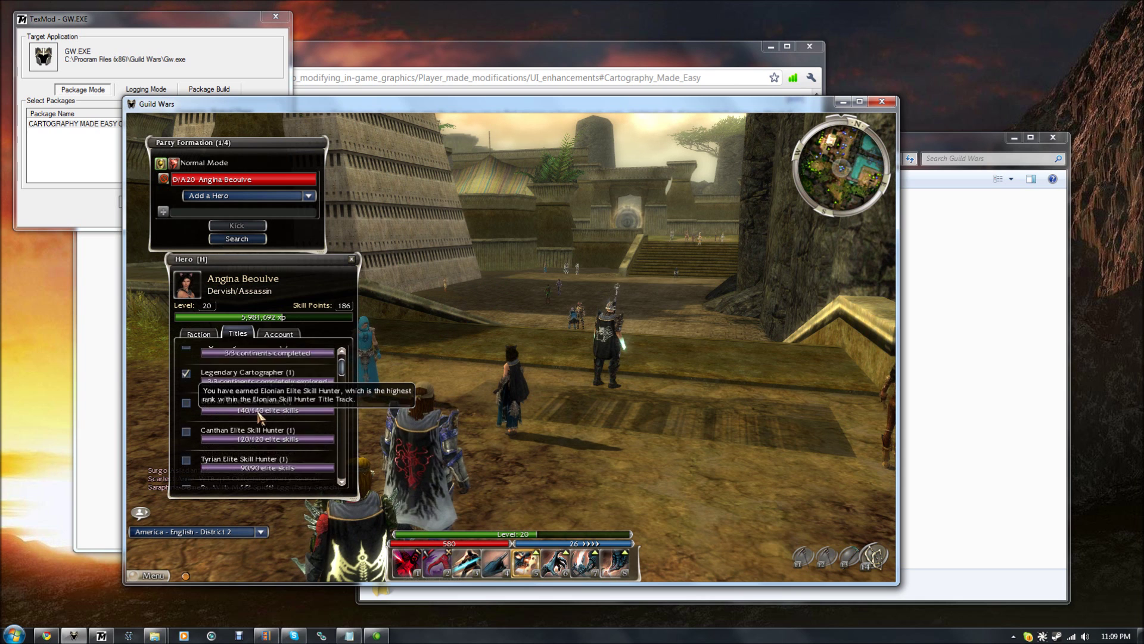
{"action": "scroll", "coordinate": [257, 419], "scroll_direction": "down", "scroll_amount": 5}
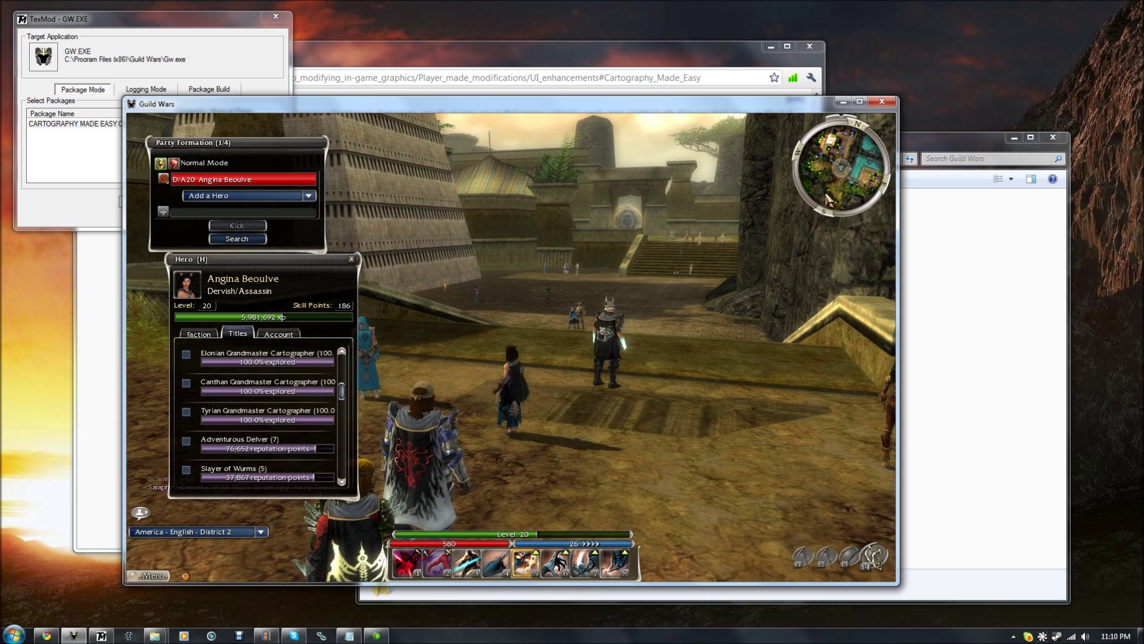
{"action": "left_click_drag", "start_coordinate": [735, 387], "coordinate": [748, 366]}
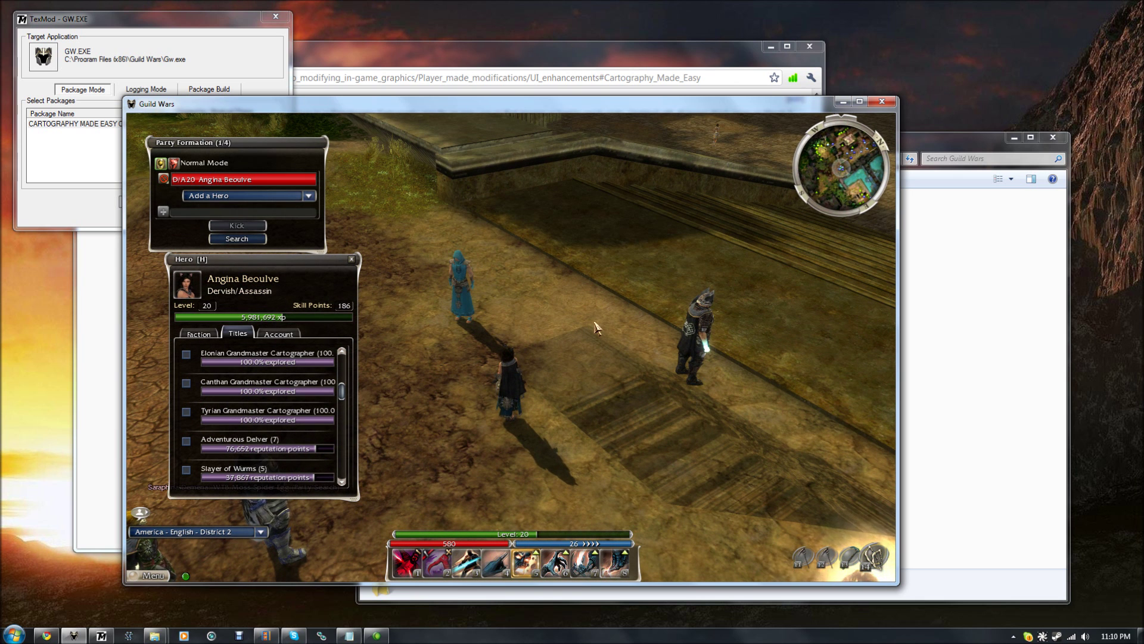
{"action": "left_click_drag", "start_coordinate": [575, 429], "coordinate": [590, 450]}
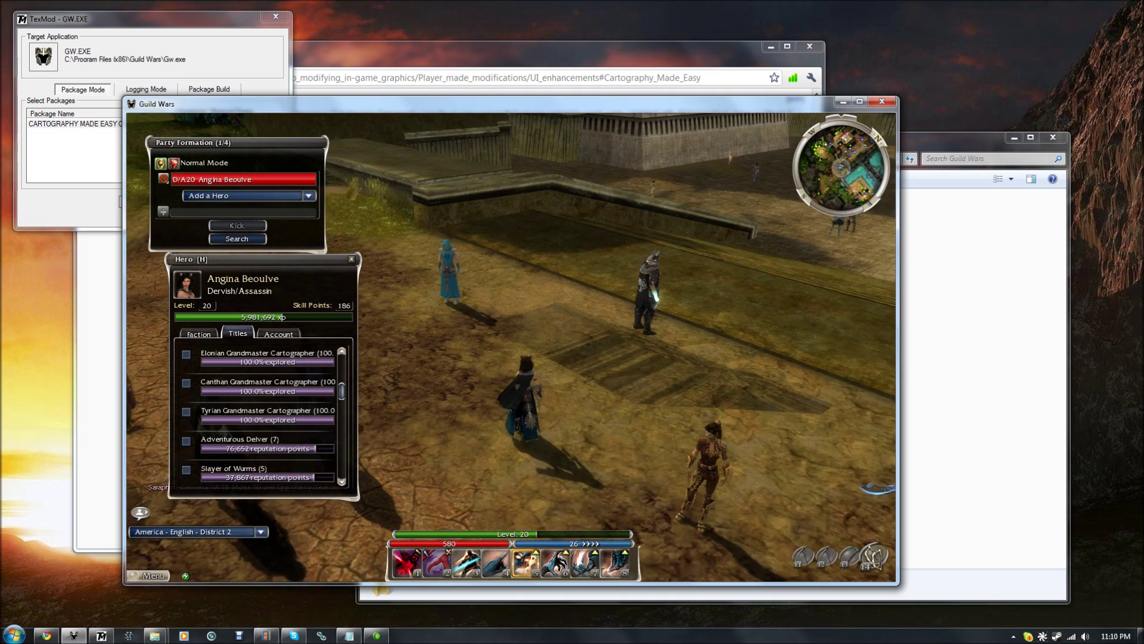
{"action": "key", "text": "s"}
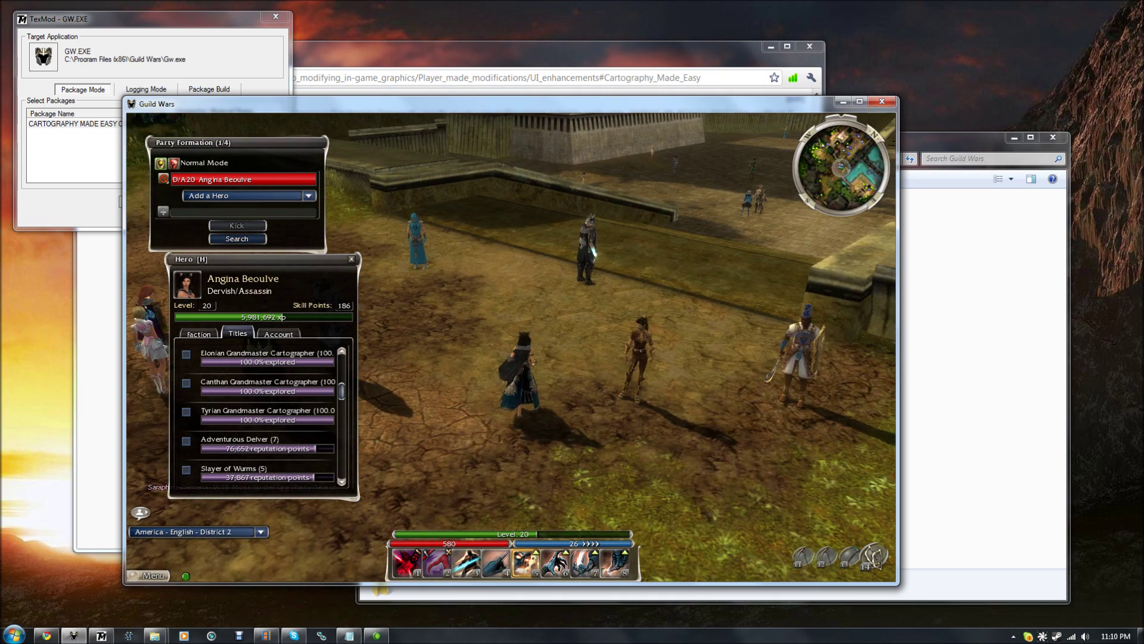
{"action": "key", "text": "w"}
{"action": "key", "text": "a"}
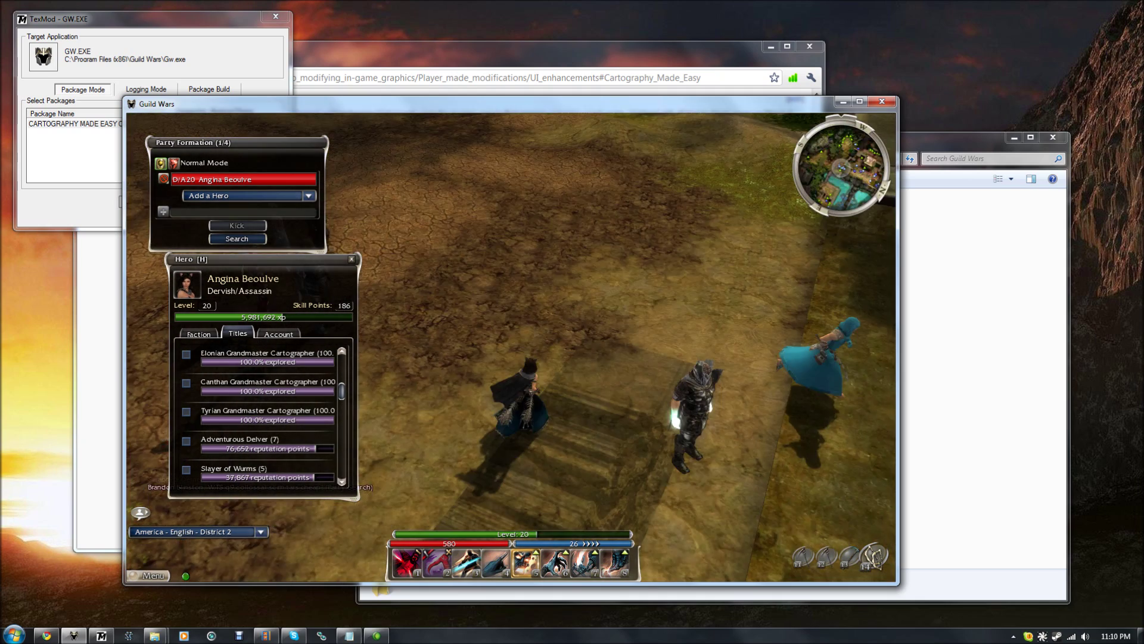
{"action": "key", "text": "a"}
{"action": "key", "text": "s"}
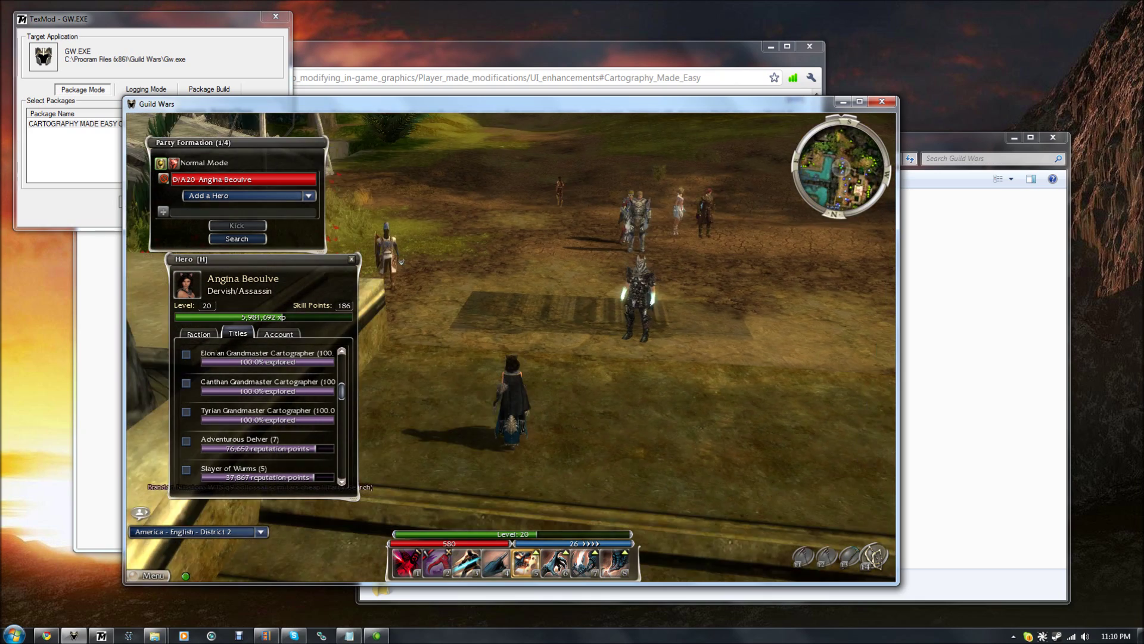
{"action": "key", "text": "s"}
{"action": "key", "text": "d"}
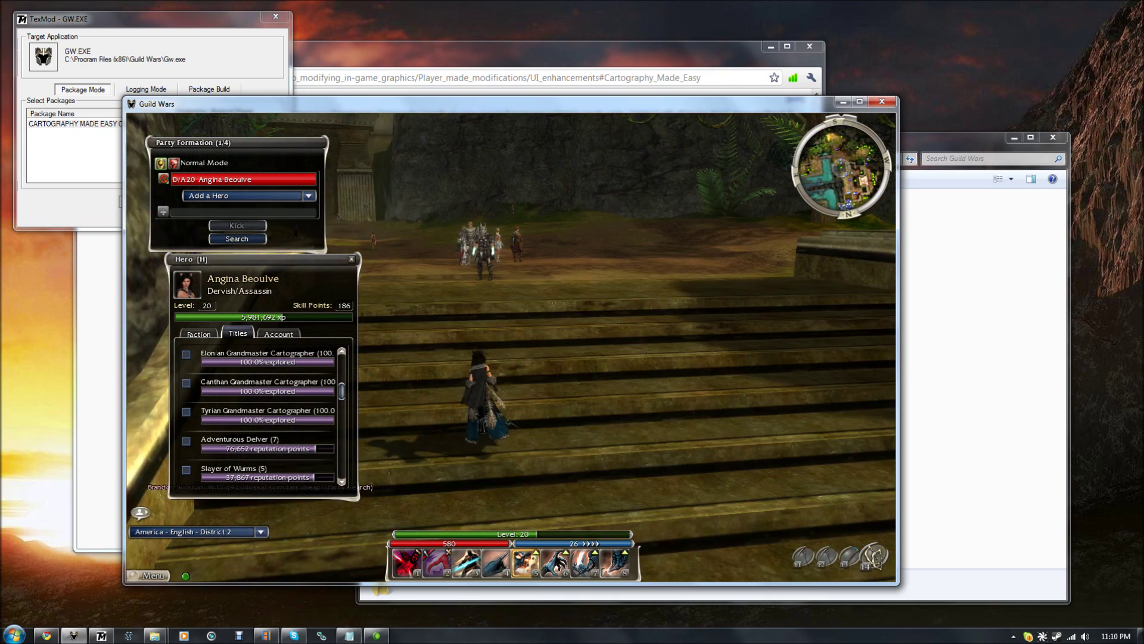
{"action": "key", "text": "w"}
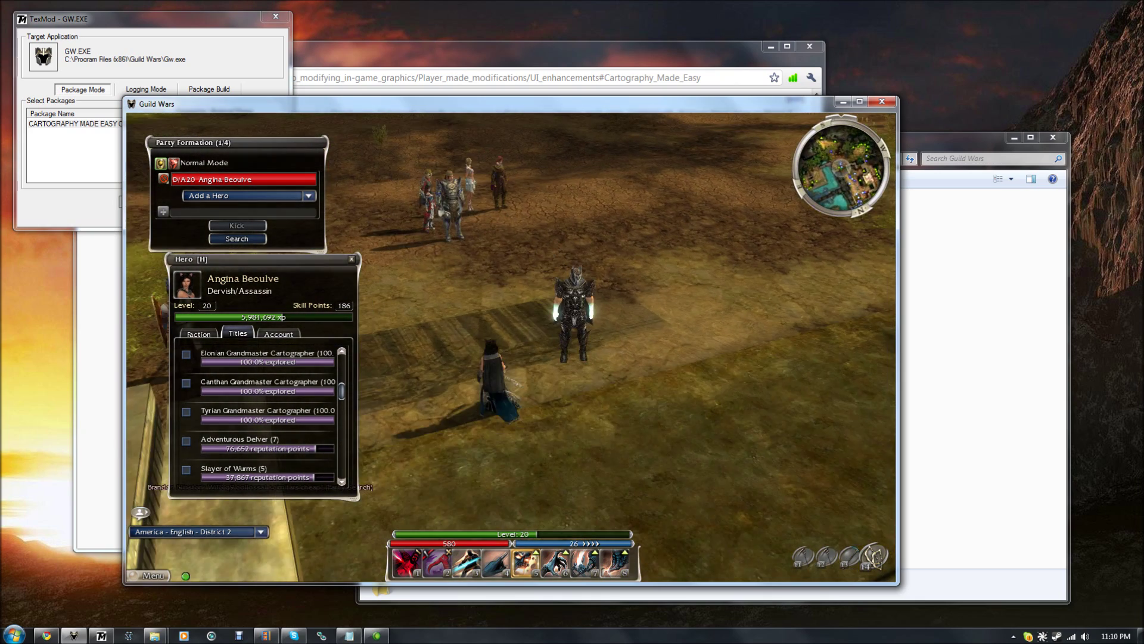